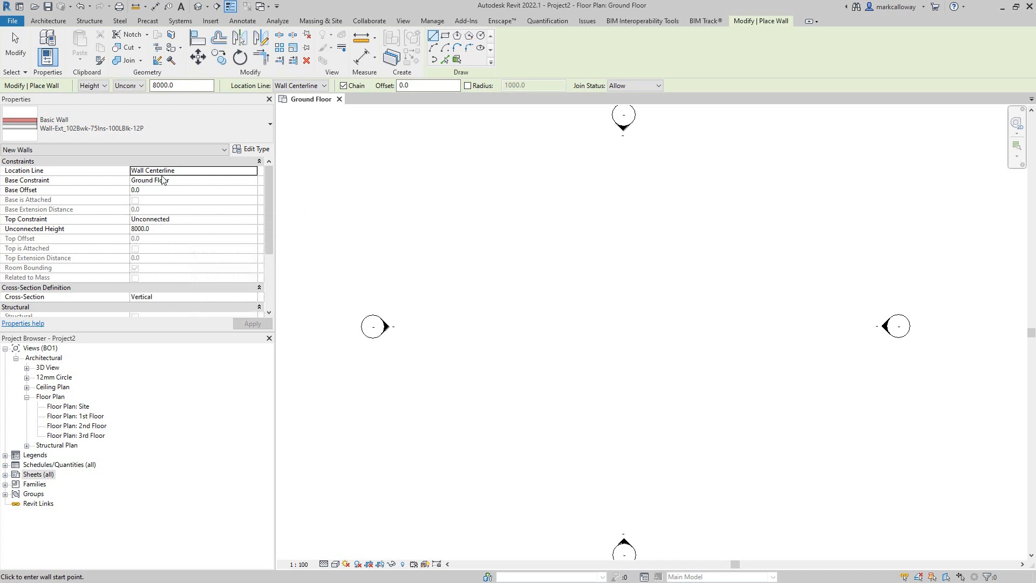
Step: Set the new walls' base offset to -200 and their top constraint to Up to level: 1st Floor
{"action": "left_click", "coordinate": [178, 181]}
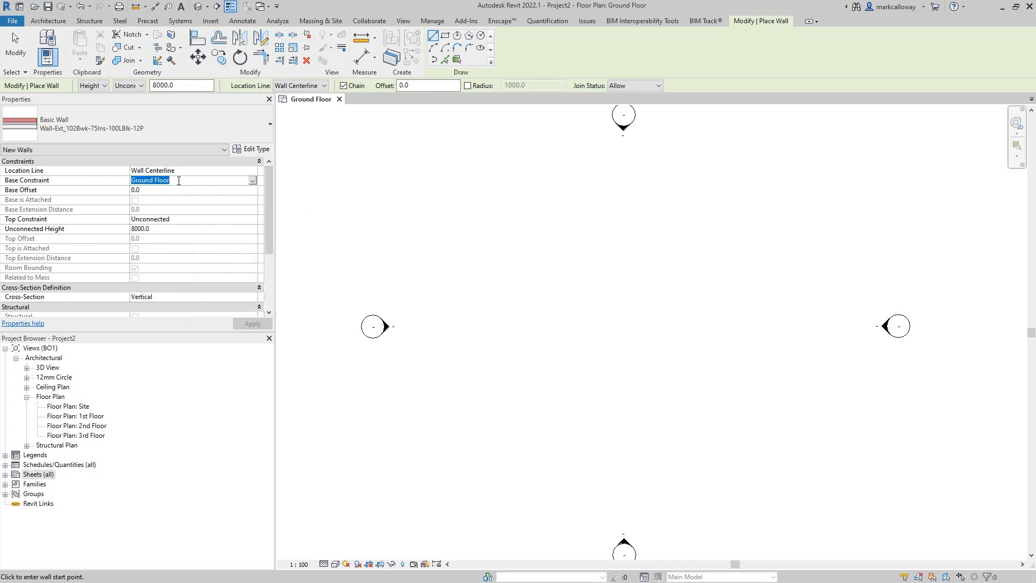
{"action": "left_click", "coordinate": [177, 191]}
{"action": "type", "text": "-200"}
{"action": "left_click", "coordinate": [187, 220]}
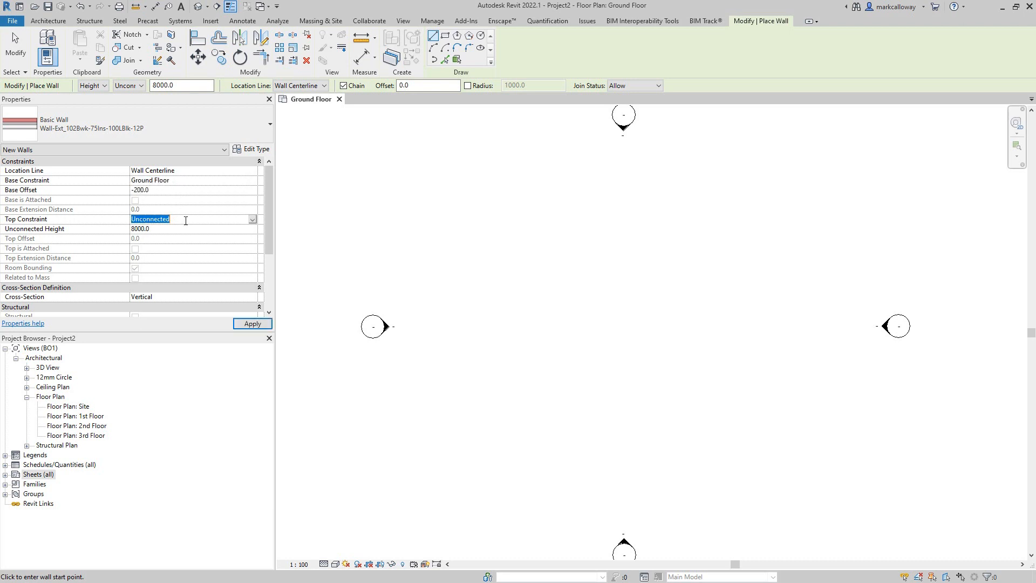
{"action": "left_click", "coordinate": [252, 219]}
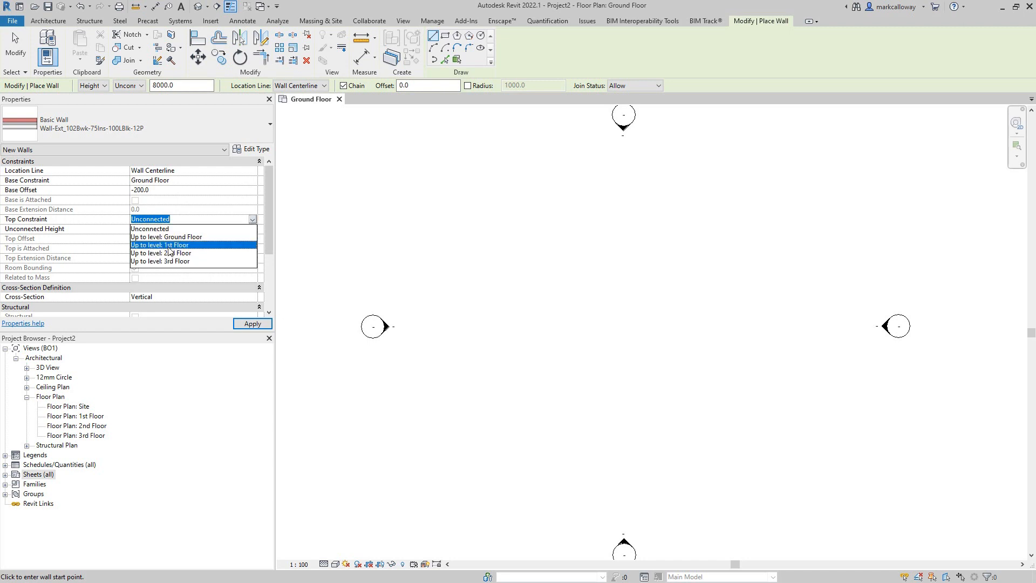
{"action": "left_click", "coordinate": [169, 245]}
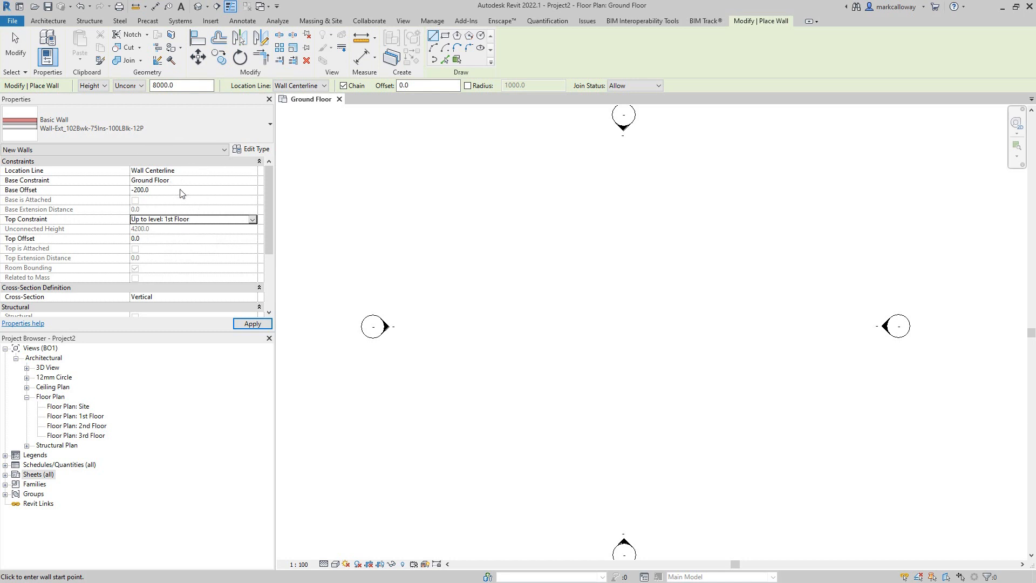
Step: Choose the Wall-Fnd_440Blk basic wall type for the new walls
{"action": "left_click", "coordinate": [128, 130]}
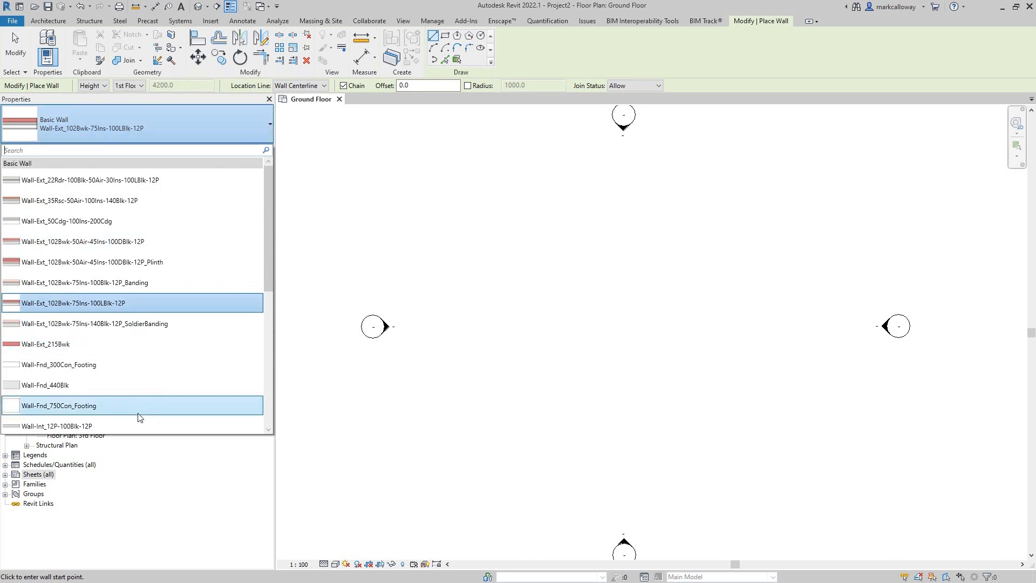
{"action": "mouse_move", "coordinate": [156, 261]}
{"action": "mouse_move", "coordinate": [115, 386]}
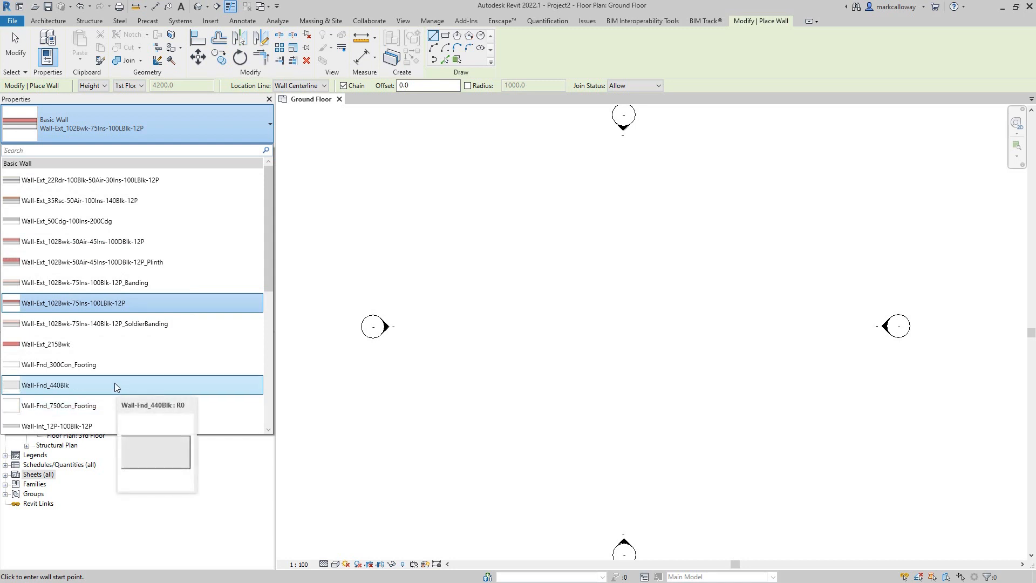
{"action": "left_click", "coordinate": [115, 384]}
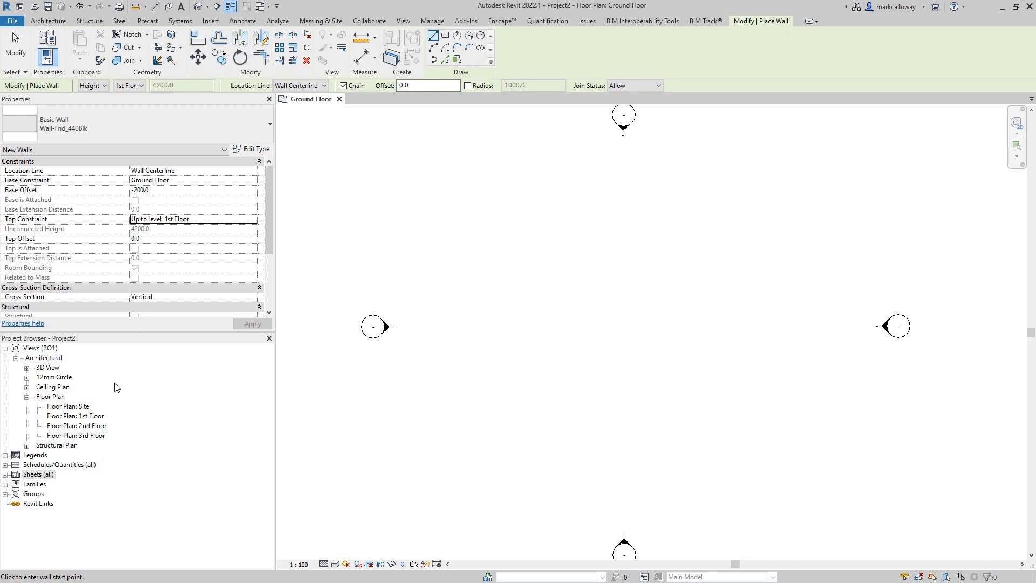
Step: Duplicate the Wall-Fnd_440Blk type and name the copy "My New Wall Type"
{"action": "left_click", "coordinate": [253, 152]}
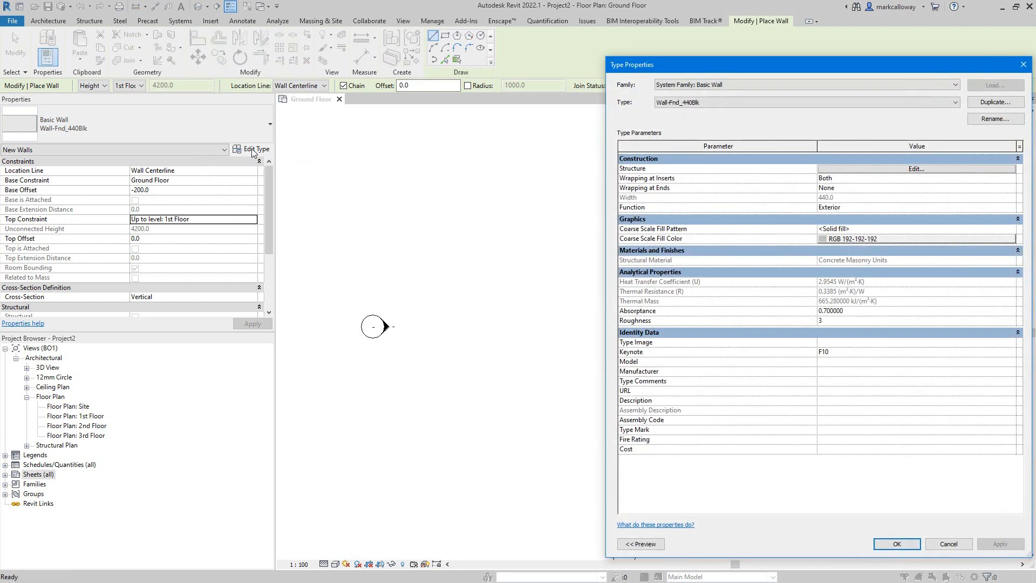
{"action": "left_click_drag", "start_coordinate": [699, 62], "coordinate": [534, 47]}
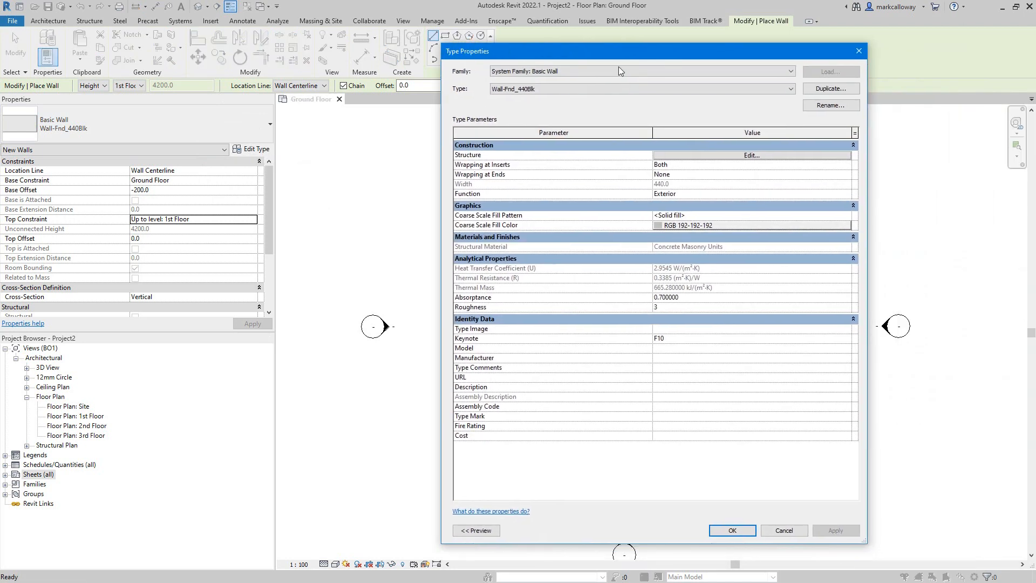
{"action": "left_click", "coordinate": [823, 90]}
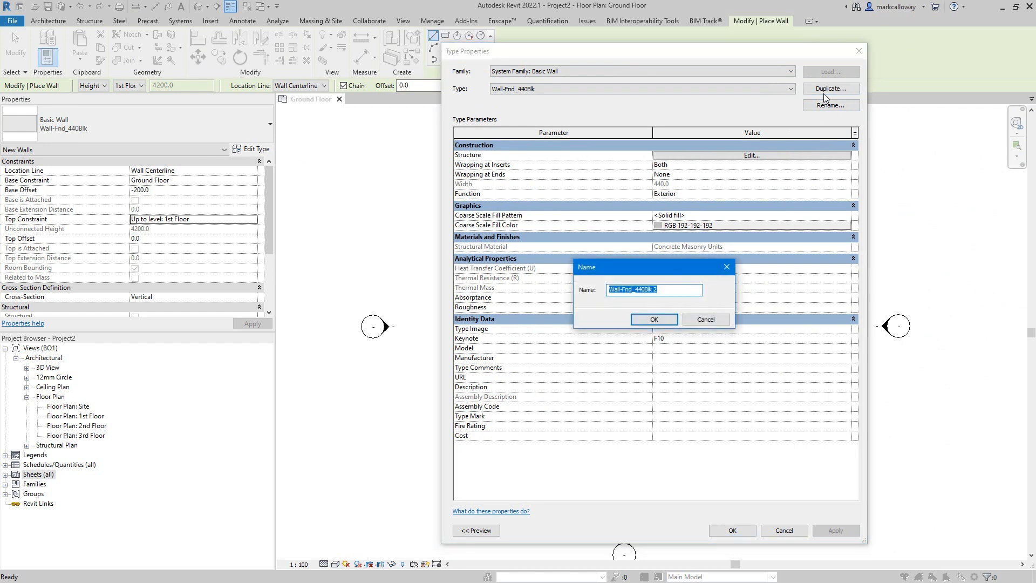
{"action": "type", "text": "My New Wall Type"}
{"action": "left_click", "coordinate": [668, 319]}
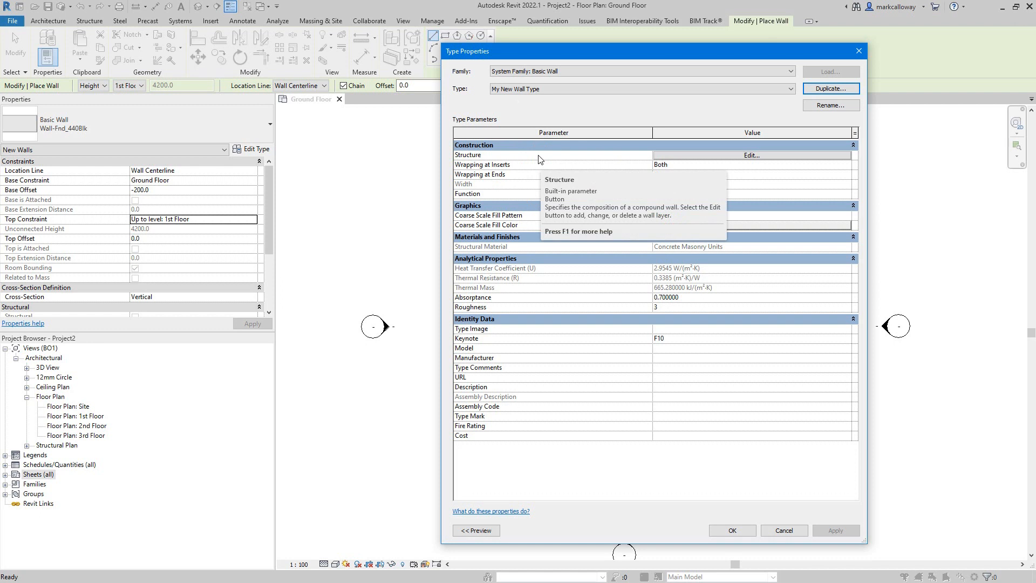
Step: Open the new wall type's structure for editing and show its floor plan preview
{"action": "left_click", "coordinate": [678, 156]}
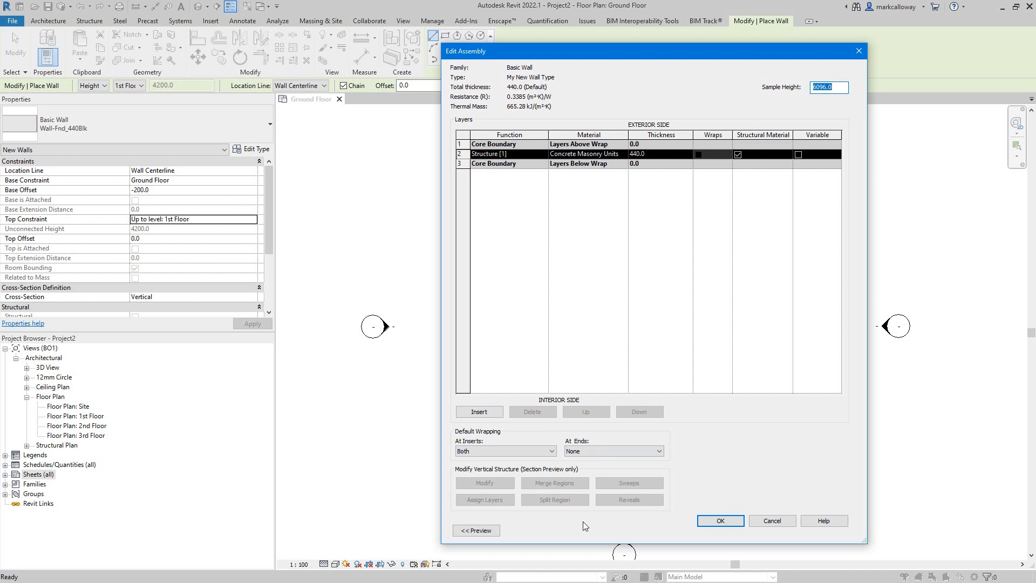
{"action": "left_click", "coordinate": [484, 532]}
{"action": "left_click", "coordinate": [484, 531]}
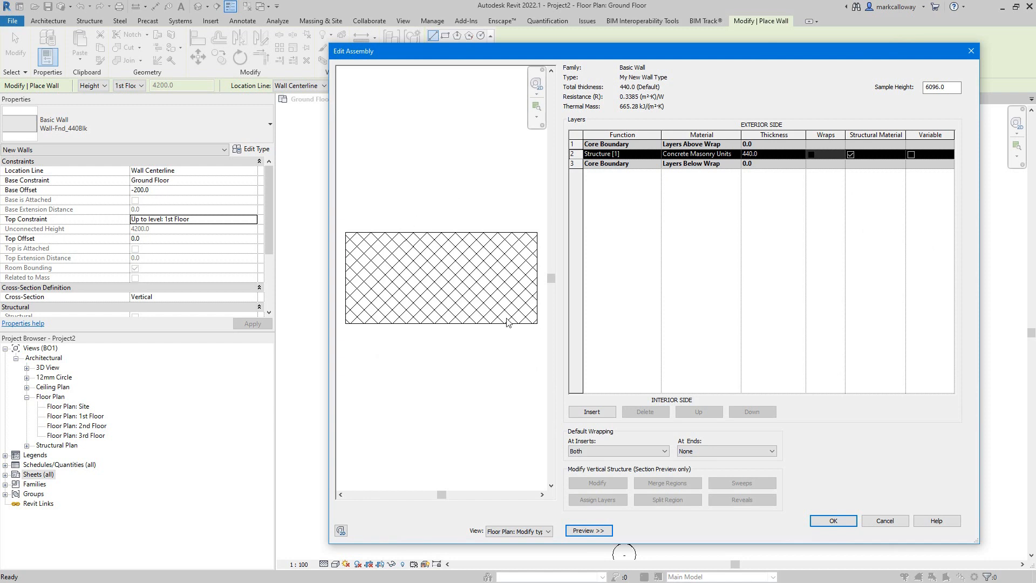
{"action": "left_click", "coordinate": [547, 531]}
{"action": "left_click", "coordinate": [540, 549]}
{"action": "left_click", "coordinate": [538, 532]}
{"action": "left_click", "coordinate": [537, 542]}
Step: Insert three new layers into the wall assembly
{"action": "left_click", "coordinate": [611, 412]}
{"action": "left_click", "coordinate": [611, 412]}
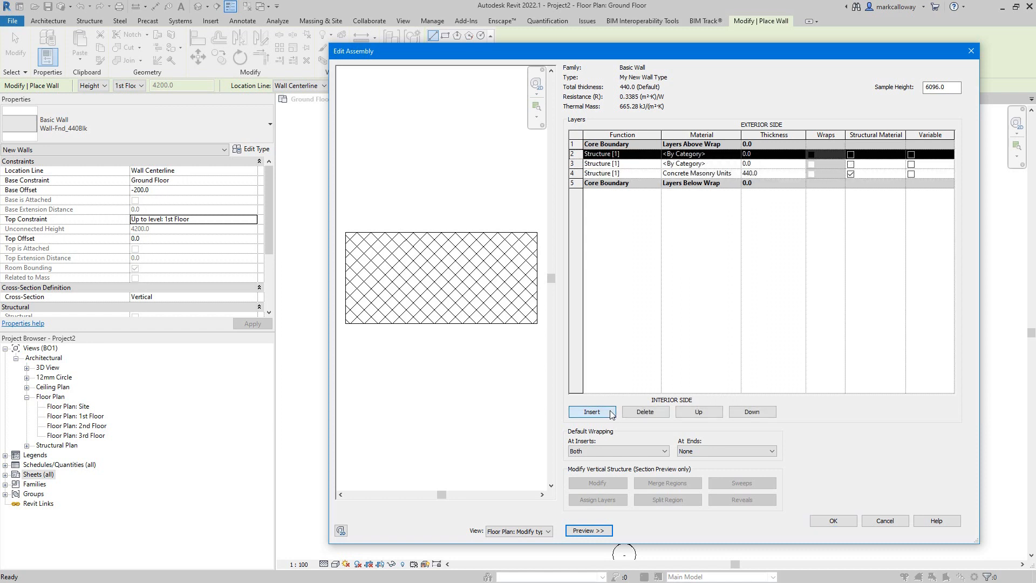
{"action": "left_click", "coordinate": [611, 412]}
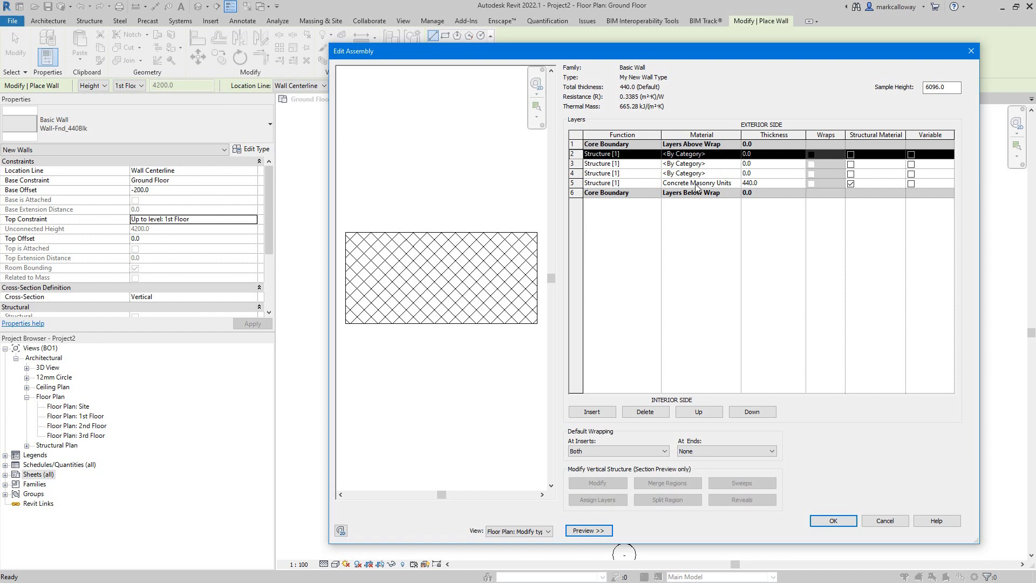
Step: Move two new layers outside the exterior core boundary and the third beyond the interior core boundary
{"action": "left_click", "coordinate": [702, 412]}
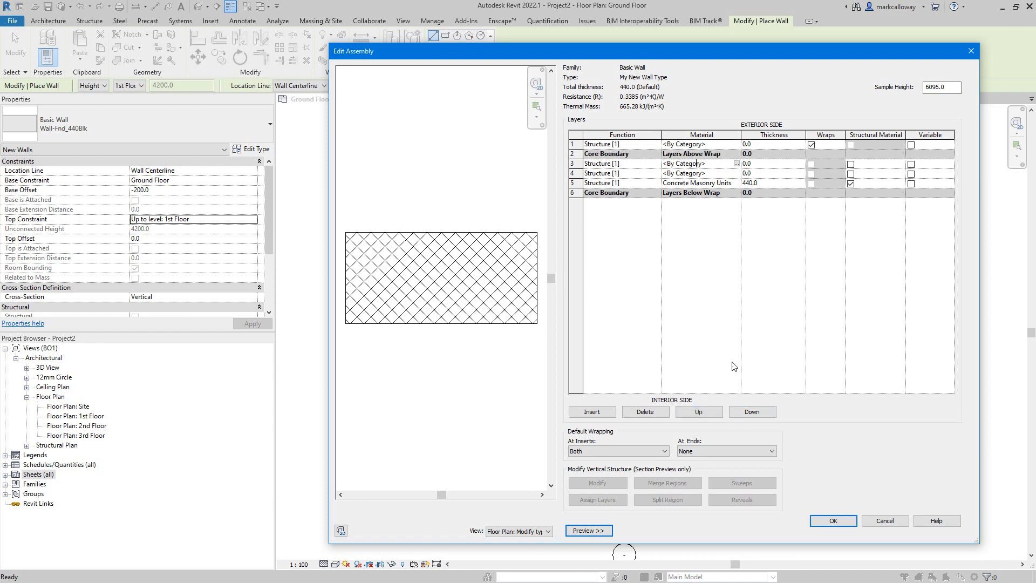
{"action": "left_click", "coordinate": [719, 413]}
{"action": "left_click", "coordinate": [678, 173]}
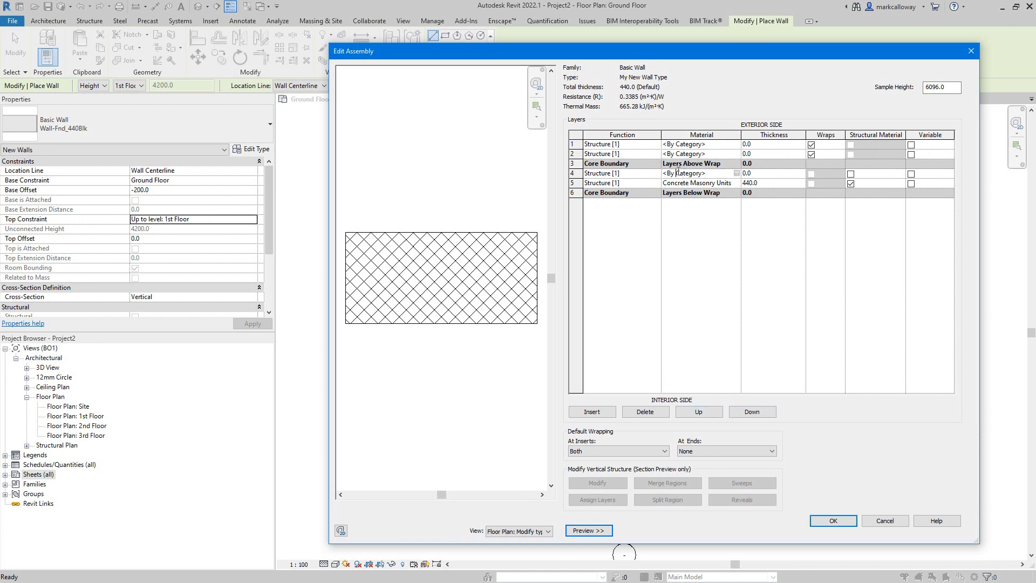
{"action": "left_click", "coordinate": [752, 412]}
{"action": "left_click", "coordinate": [752, 412]}
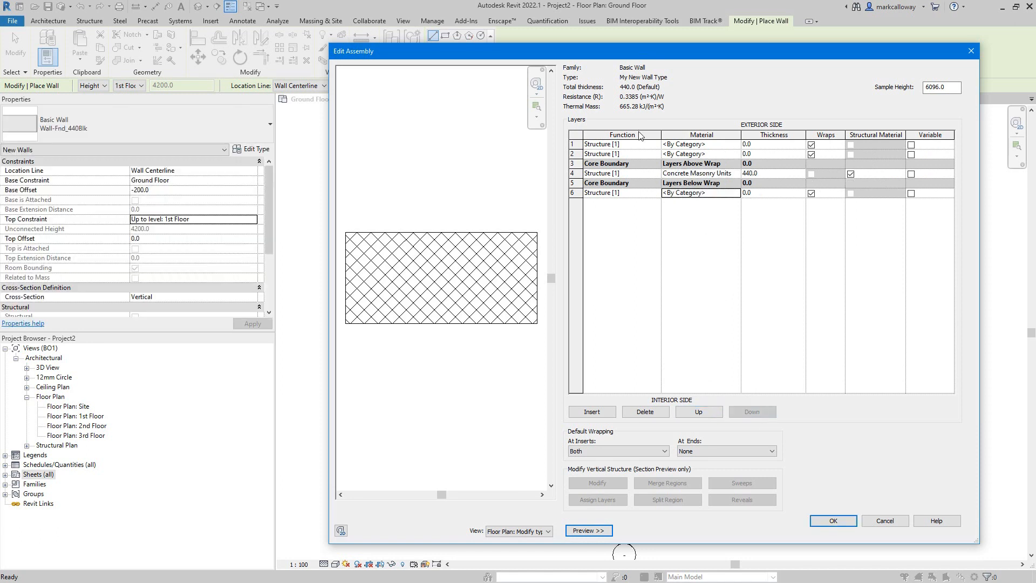
Step: Set the outermost exterior layer's function to Finish 2 [5] and the second layer's to Finish 1 [4]
{"action": "left_click", "coordinate": [635, 171]}
{"action": "left_click", "coordinate": [628, 145]}
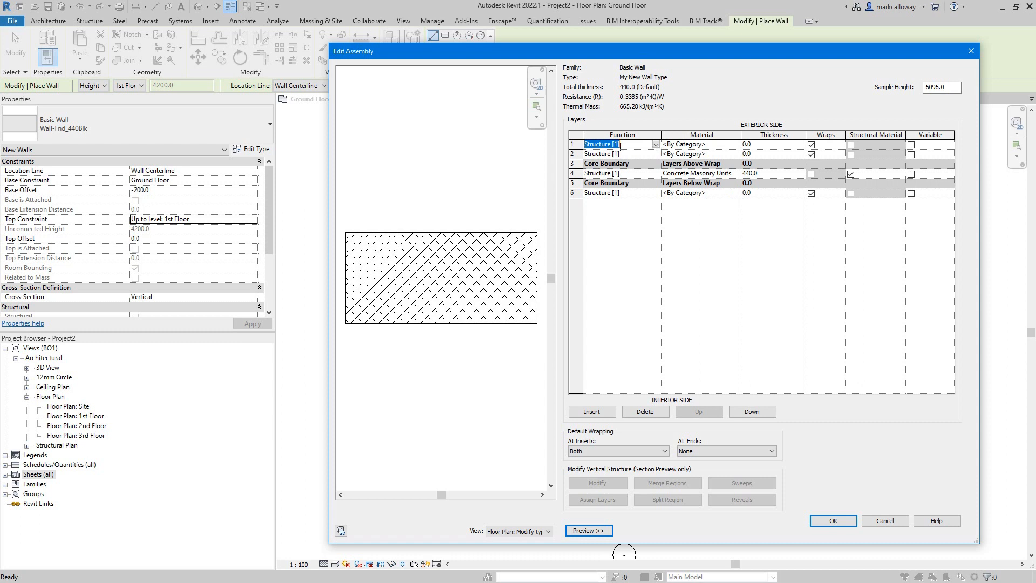
{"action": "left_click", "coordinate": [656, 145]}
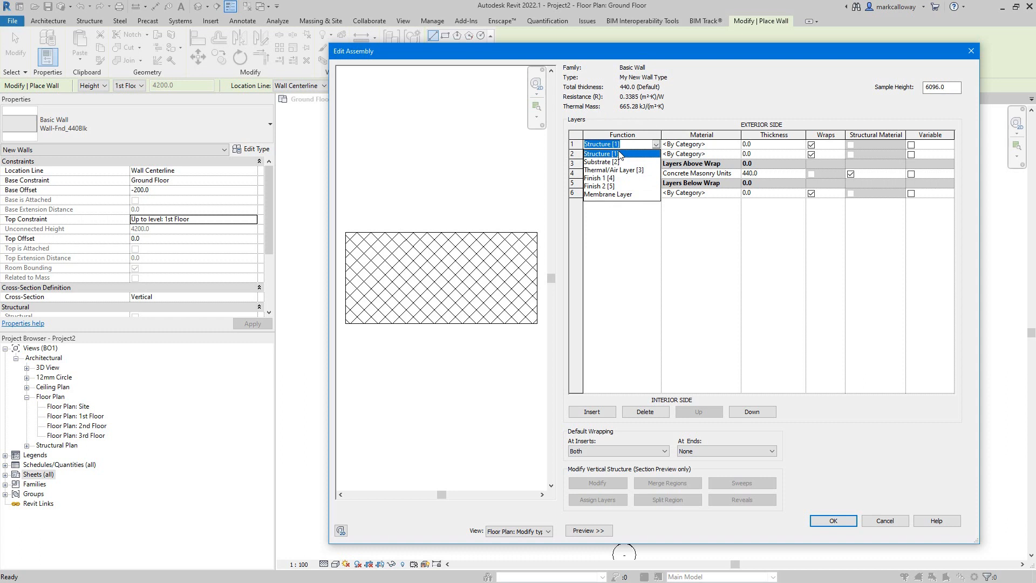
{"action": "left_click", "coordinate": [620, 186]}
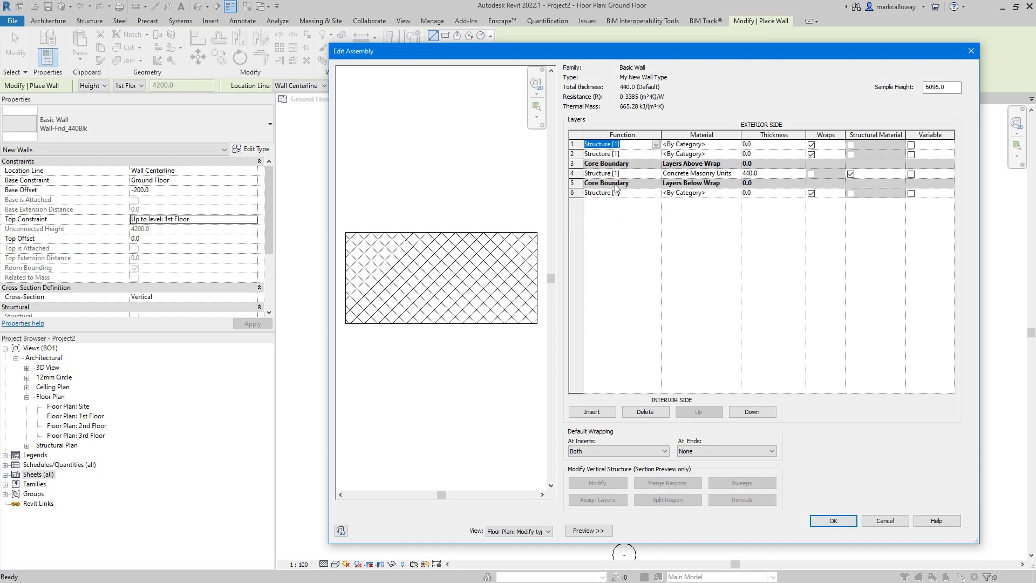
{"action": "left_click", "coordinate": [644, 153]}
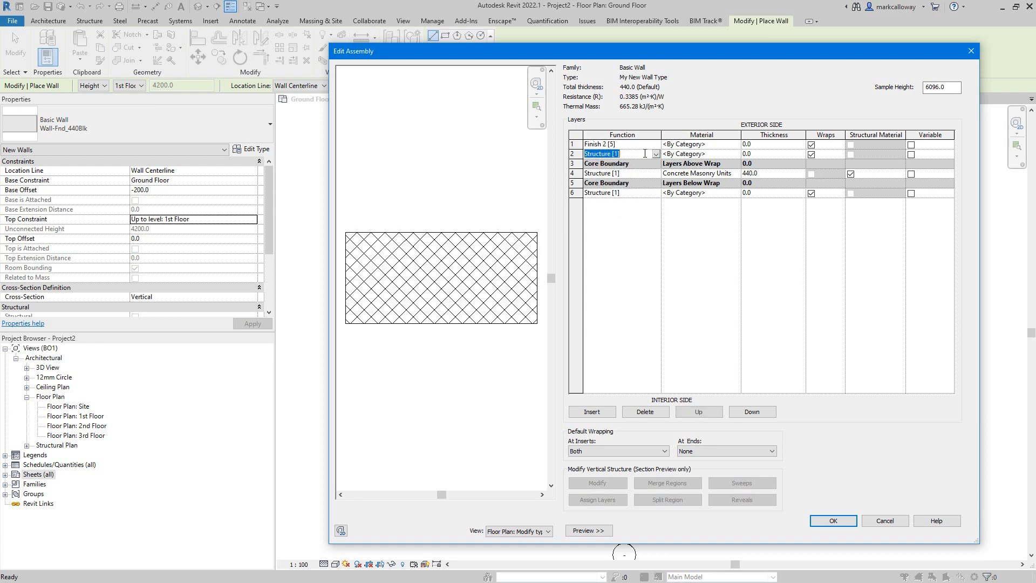
{"action": "left_click", "coordinate": [656, 154]}
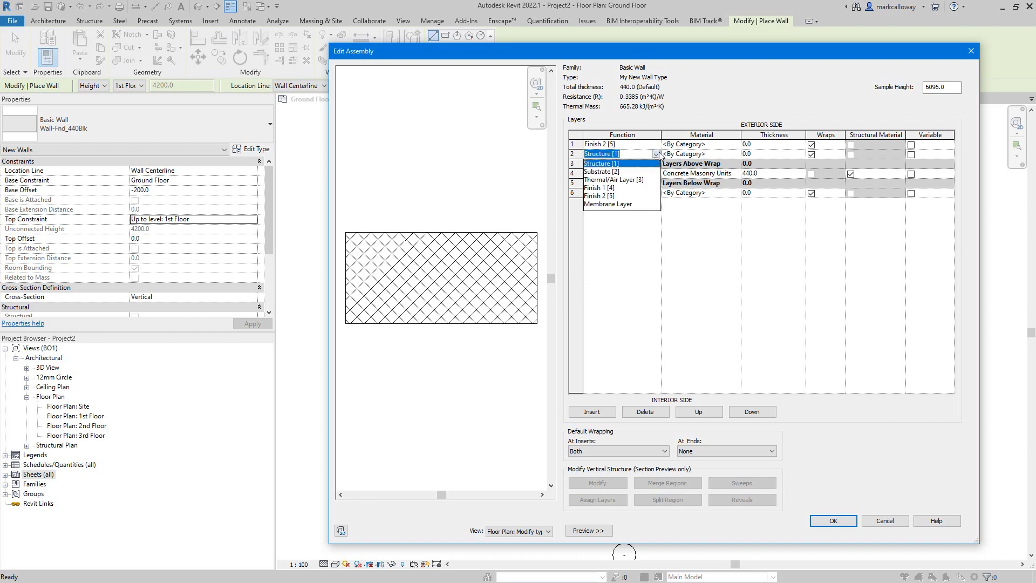
{"action": "left_click", "coordinate": [634, 188]}
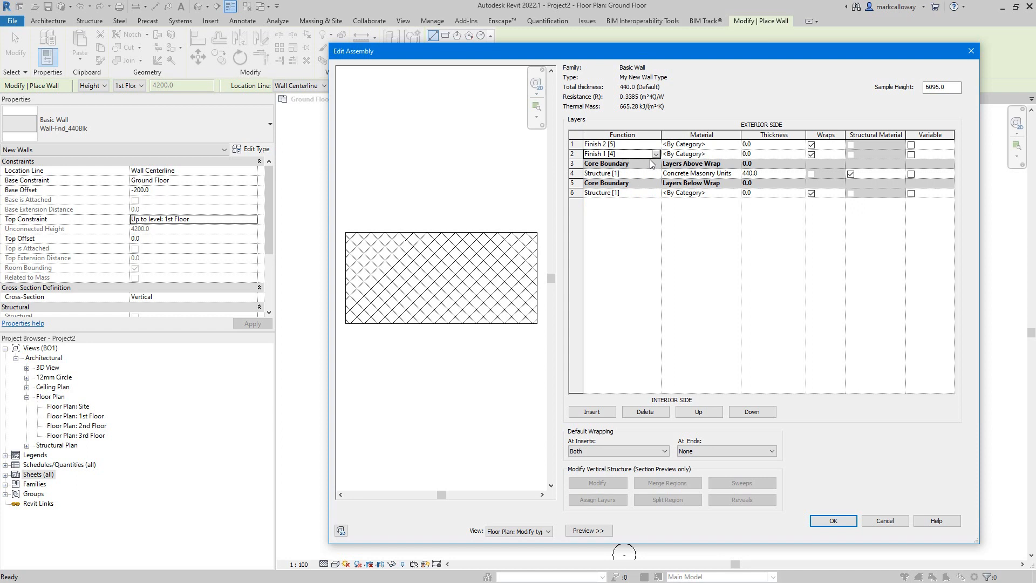
Step: Set the interior-side layer's function to Finish 2 [5]
{"action": "left_click", "coordinate": [651, 194]}
{"action": "left_click", "coordinate": [656, 194]}
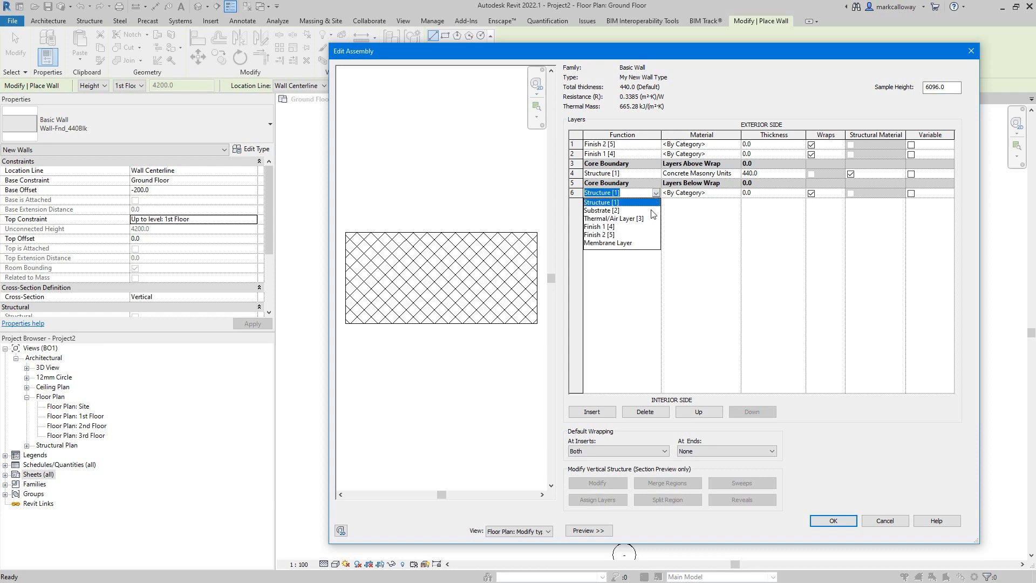
{"action": "left_click", "coordinate": [611, 236]}
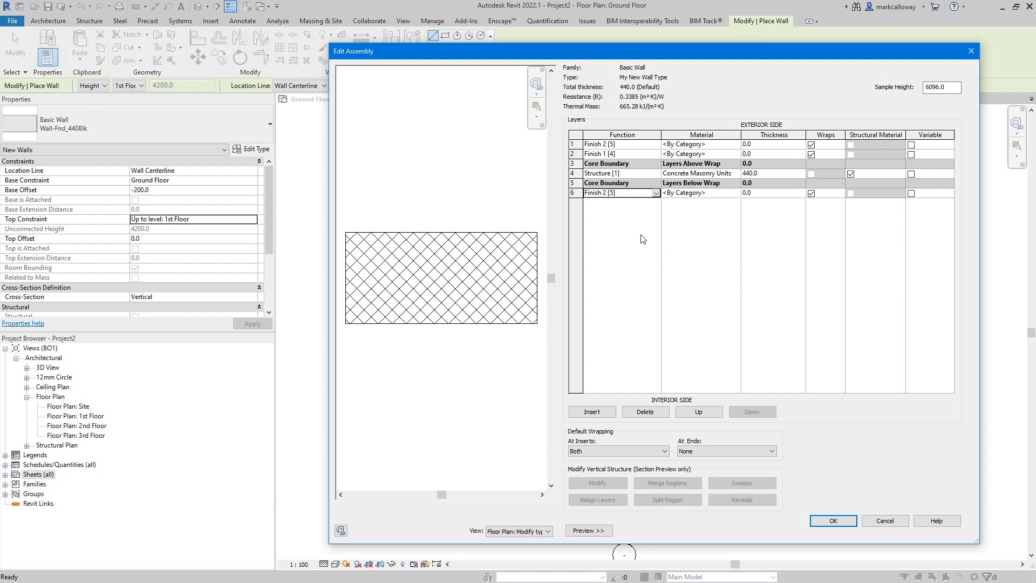
Step: Assign the Render, Beige, Smooth material to the outermost Finish 2 [5] layer and set its thickness to 12
{"action": "left_click", "coordinate": [722, 145]}
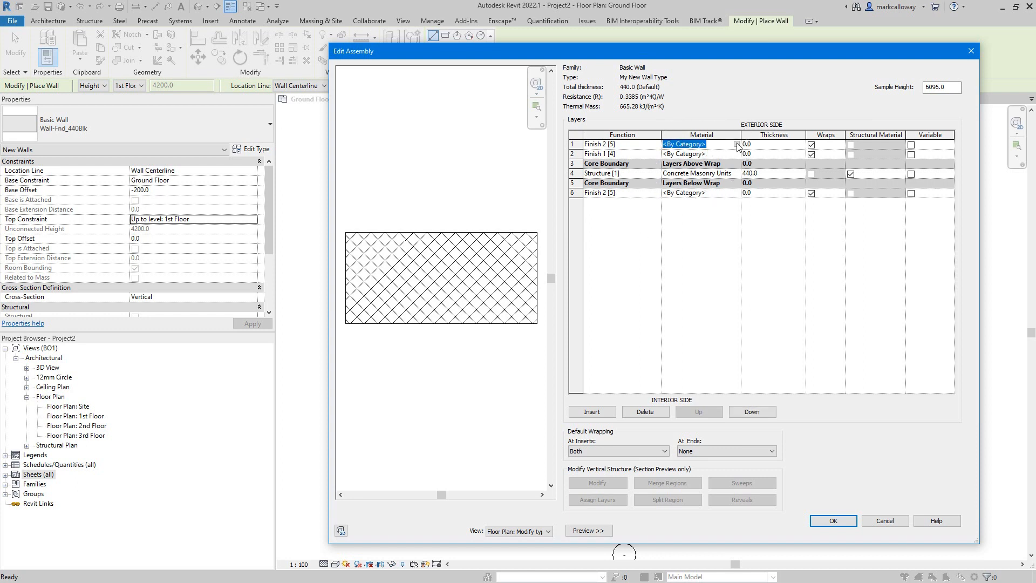
{"action": "left_click", "coordinate": [737, 144]}
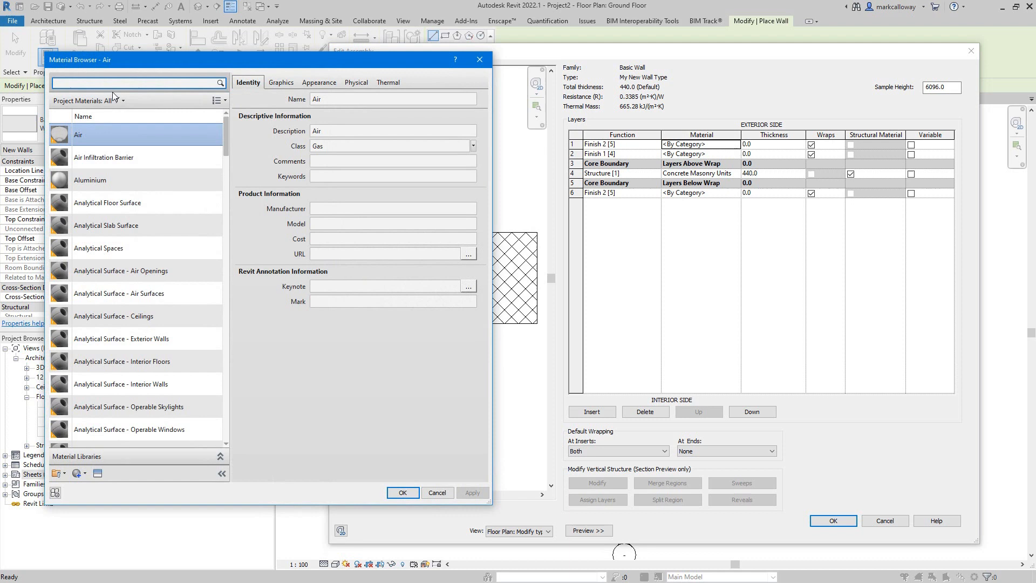
{"action": "type", "text": "render"}
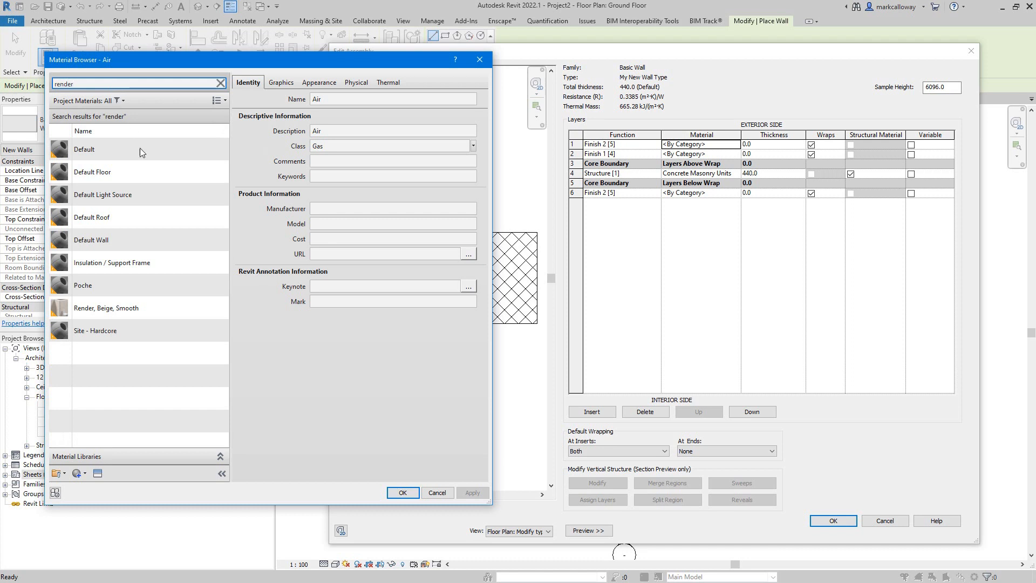
{"action": "left_click", "coordinate": [111, 312]}
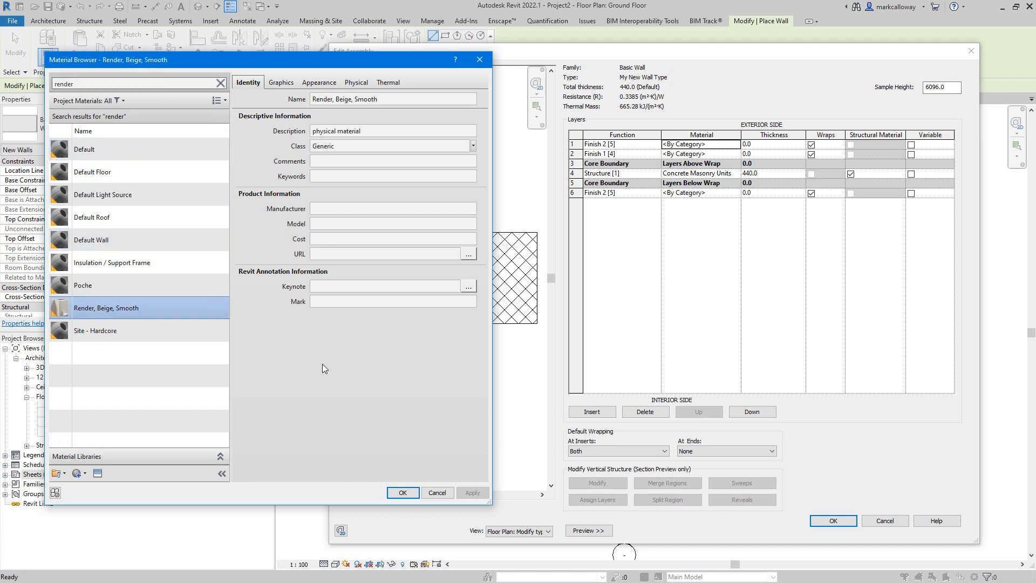
{"action": "left_click", "coordinate": [402, 492]}
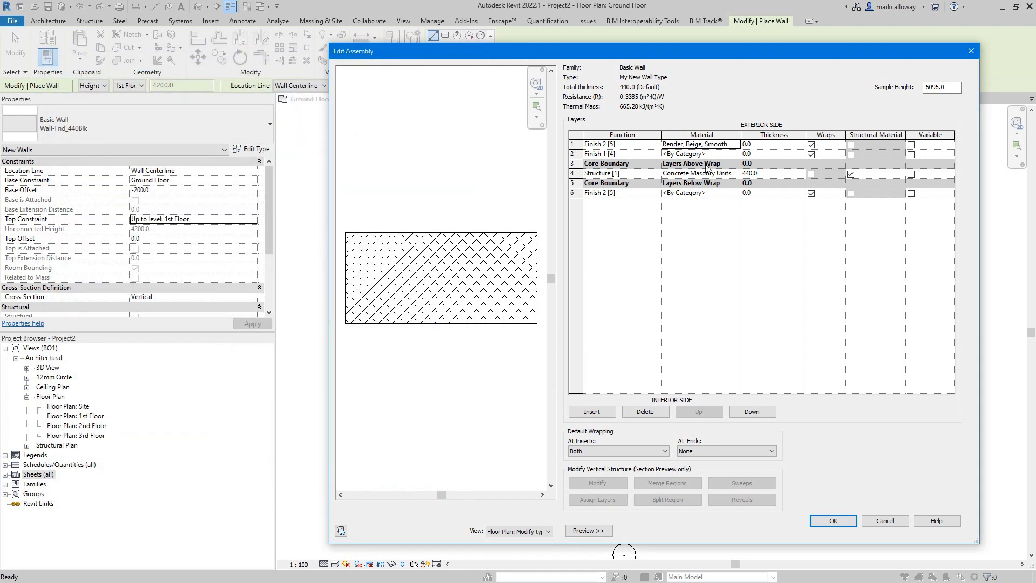
{"action": "left_click", "coordinate": [758, 143]}
{"action": "type", "text": "12"}
Step: Assign the Brick, Common material to the Finish 1 [4] layer and set its thickness to 102
{"action": "left_click", "coordinate": [737, 155]}
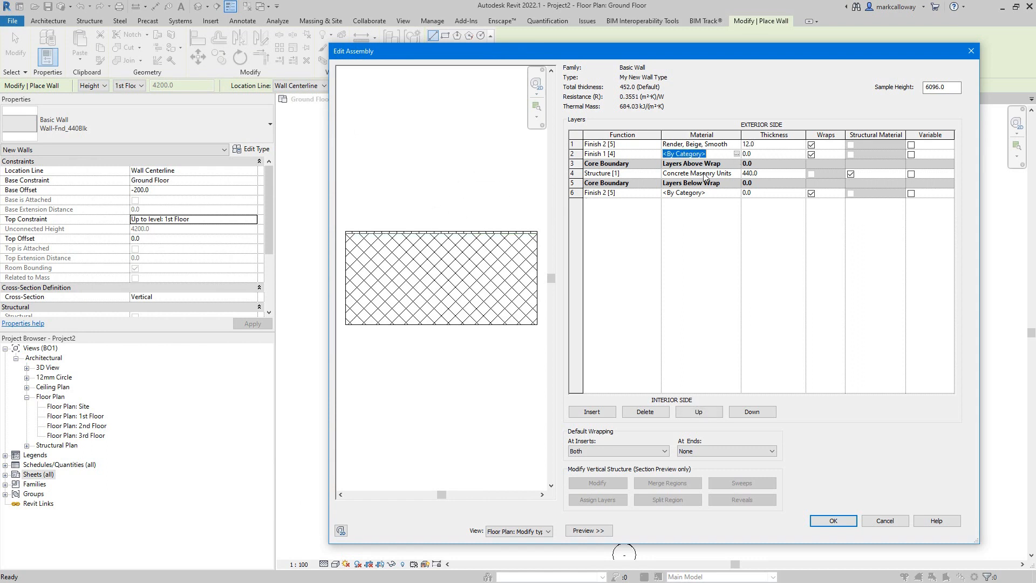
{"action": "left_click", "coordinate": [736, 154]}
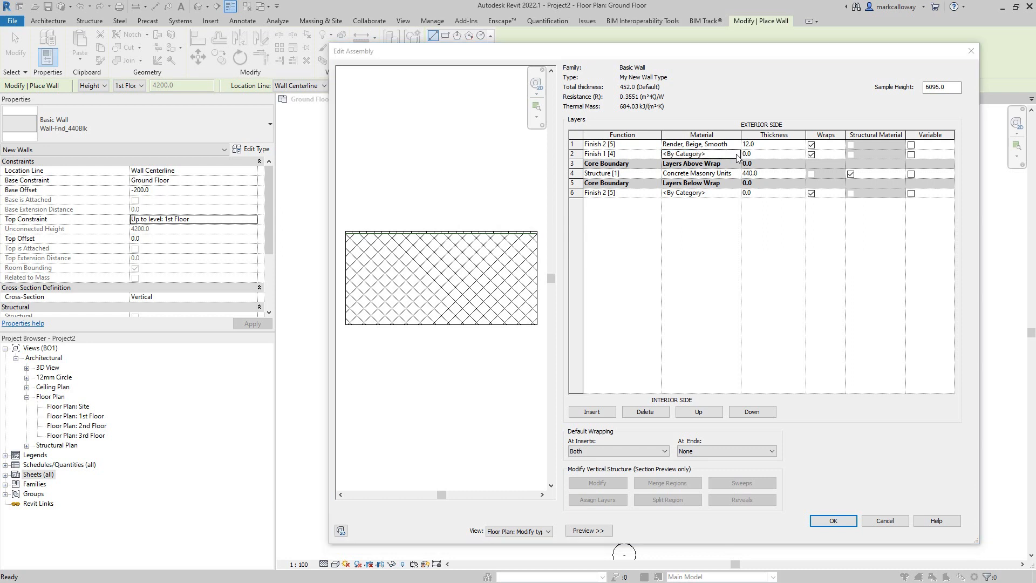
{"action": "type", "text": "brick"}
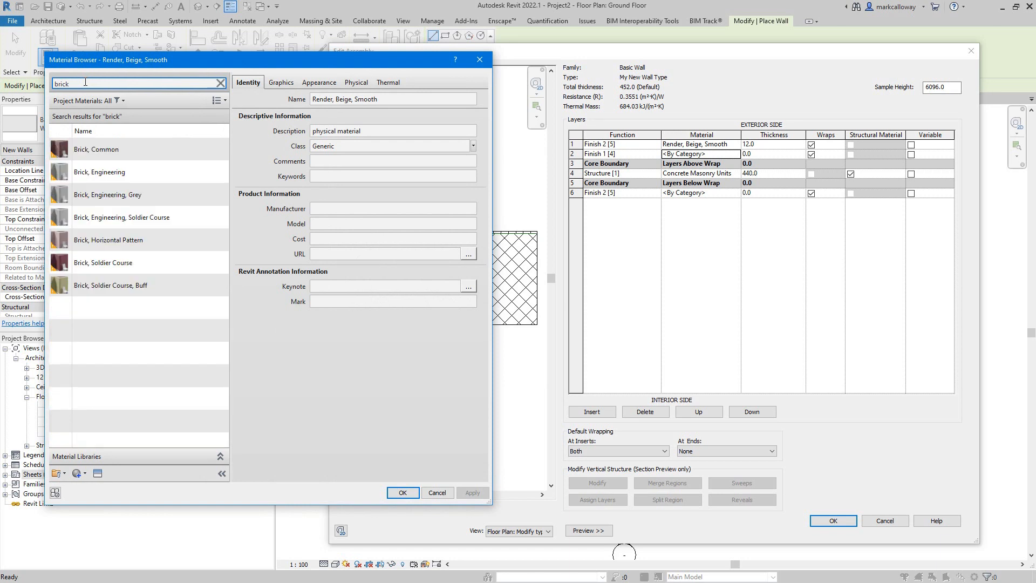
{"action": "left_click", "coordinate": [142, 145]}
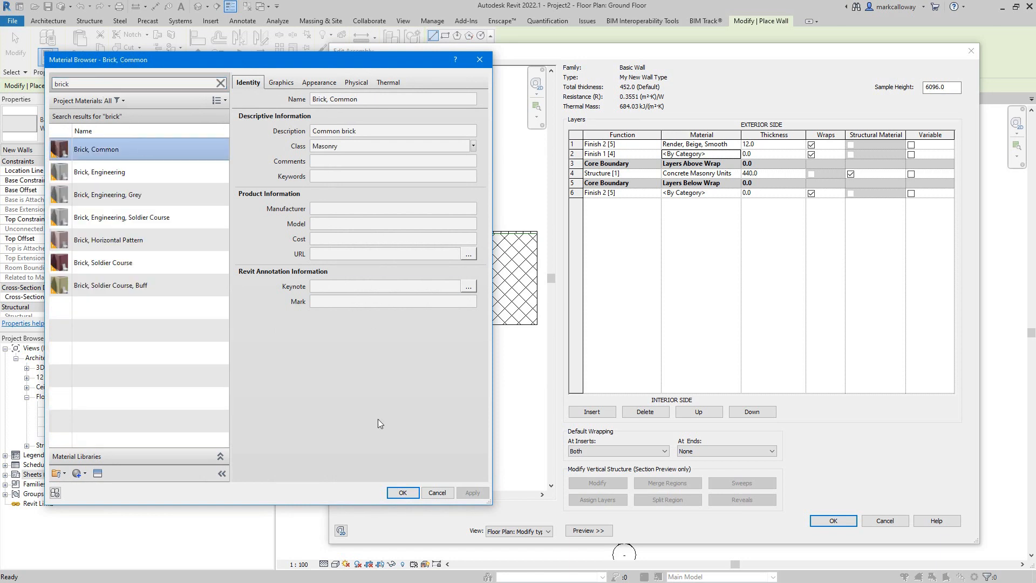
{"action": "left_click", "coordinate": [402, 492]}
{"action": "left_click", "coordinate": [766, 154]}
{"action": "type", "text": "102"}
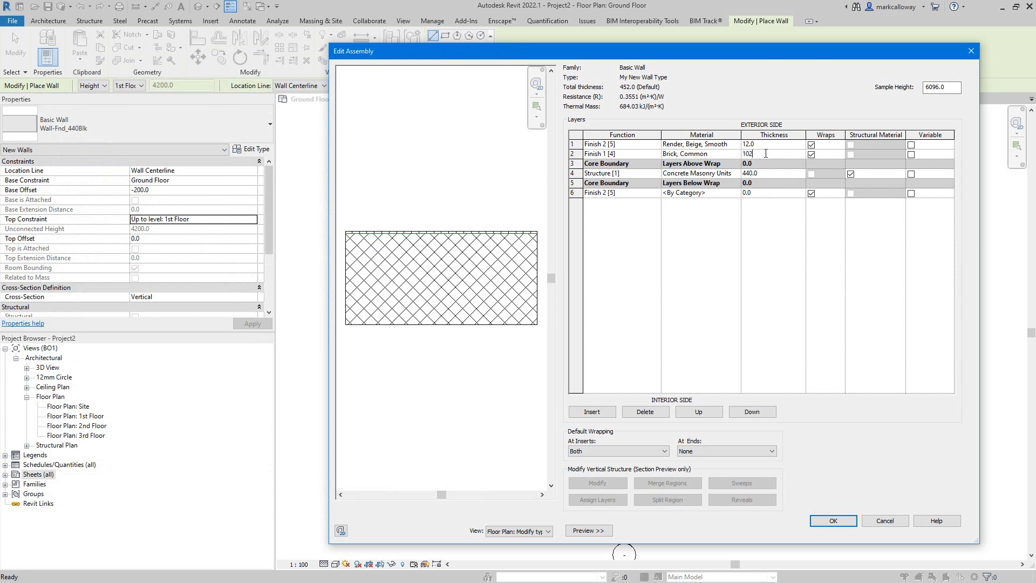
Step: Set the Structure [1] layer's thickness to 110 and choose Concrete Masonry Units as its material
{"action": "left_click", "coordinate": [776, 174]}
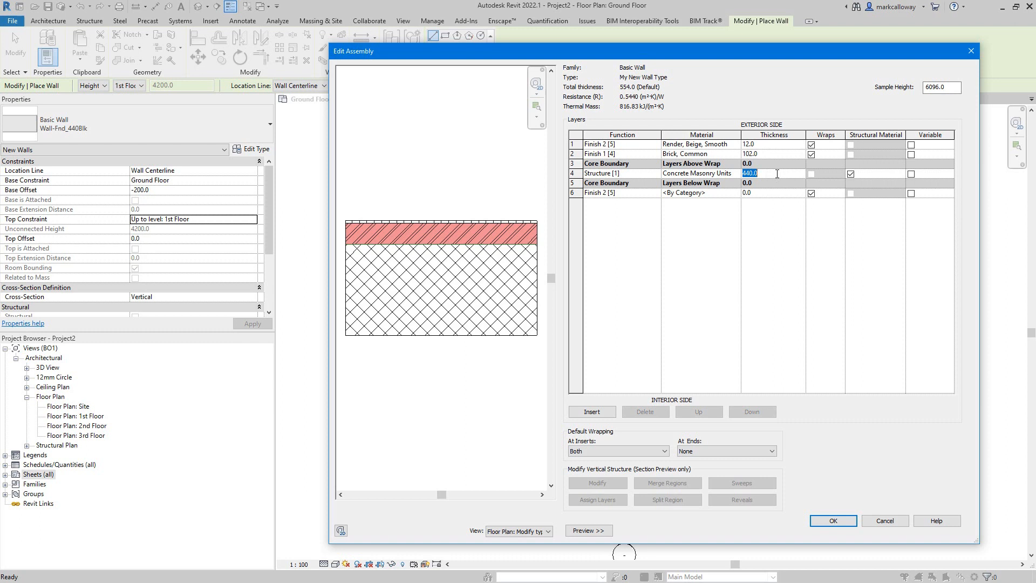
{"action": "type", "text": "110"}
{"action": "left_click", "coordinate": [711, 174]}
{"action": "left_click", "coordinate": [737, 173]}
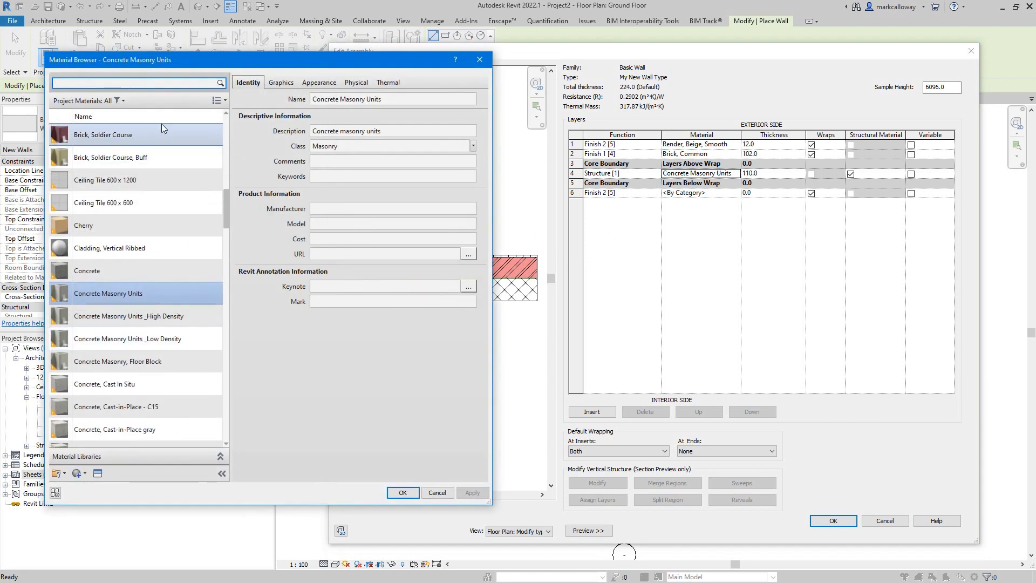
{"action": "left_click", "coordinate": [123, 80]}
{"action": "type", "text": "block"}
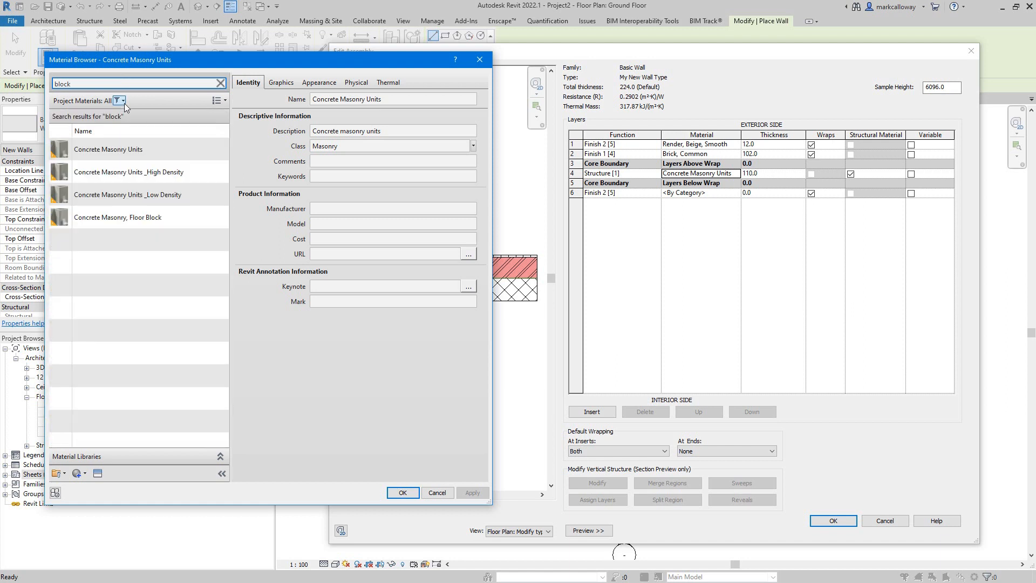
{"action": "left_click", "coordinate": [193, 153]}
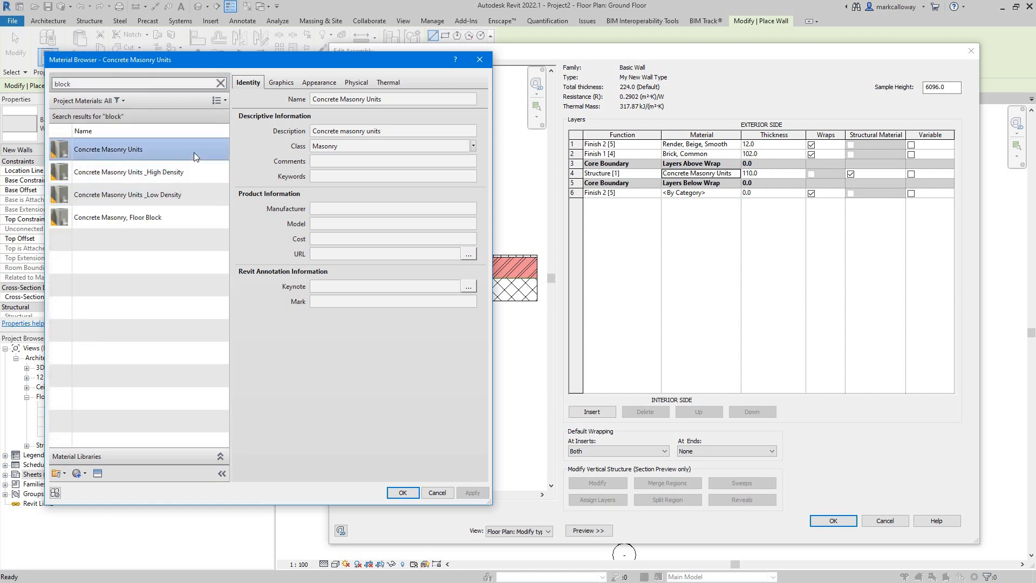
{"action": "left_click", "coordinate": [404, 492]}
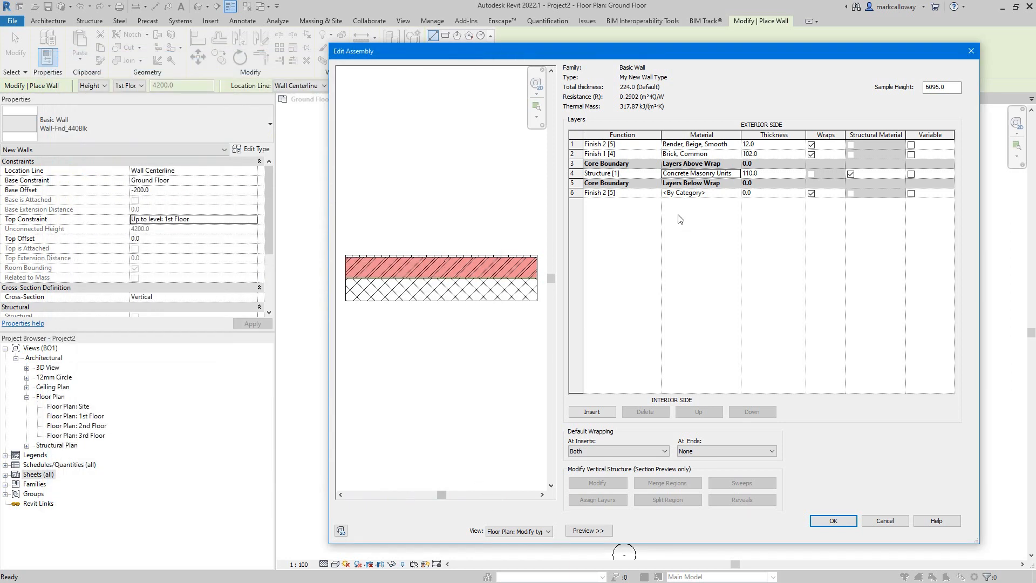
Step: Assign the Plaster material to the interior Finish 2 [5] layer
{"action": "left_click", "coordinate": [679, 193]}
{"action": "left_click", "coordinate": [737, 193]}
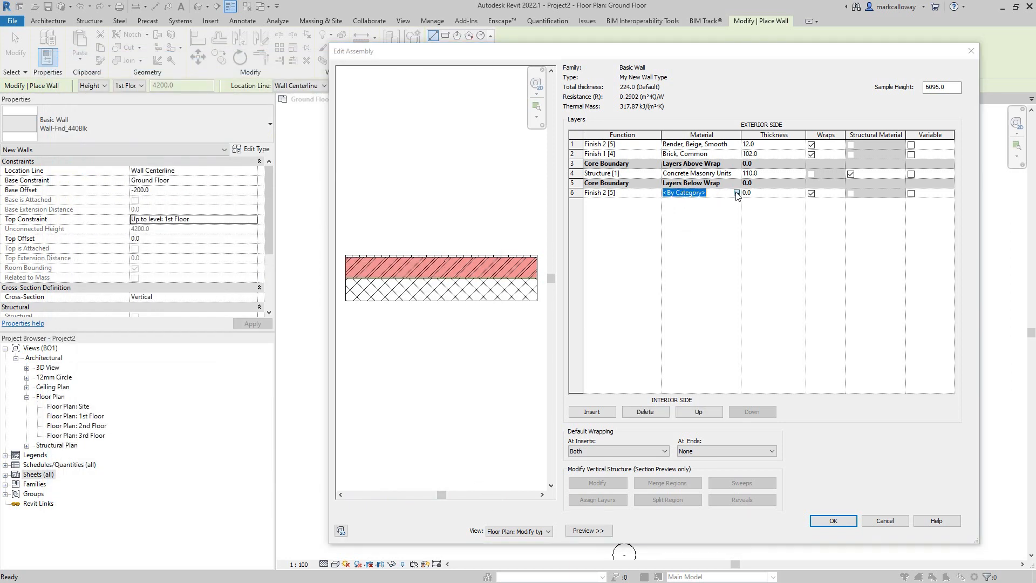
{"action": "scroll", "coordinate": [172, 170], "scroll_direction": "up", "scroll_amount": 1}
{"action": "left_click", "coordinate": [147, 82]}
{"action": "type", "text": "plaster"}
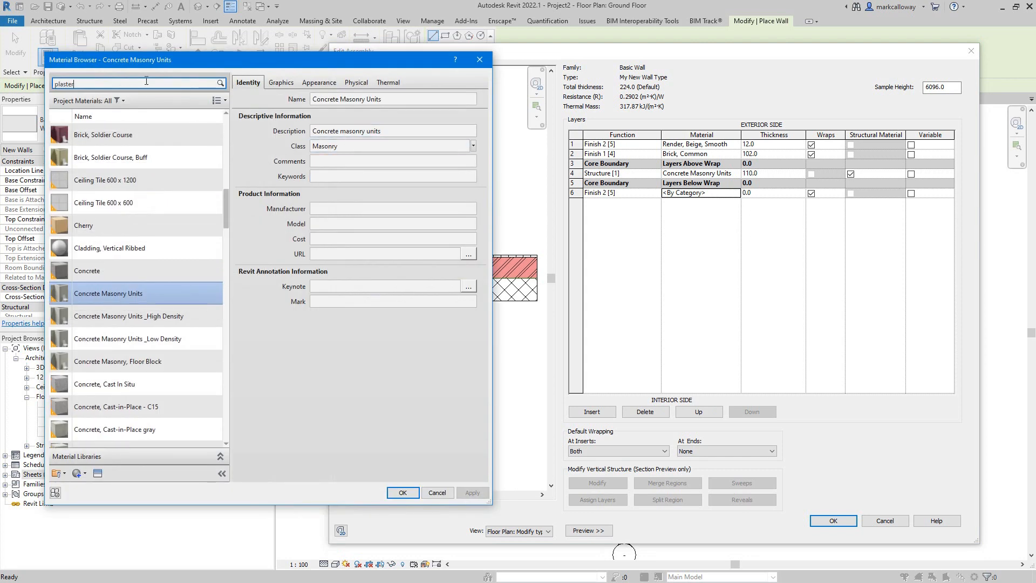
{"action": "left_click", "coordinate": [155, 173]}
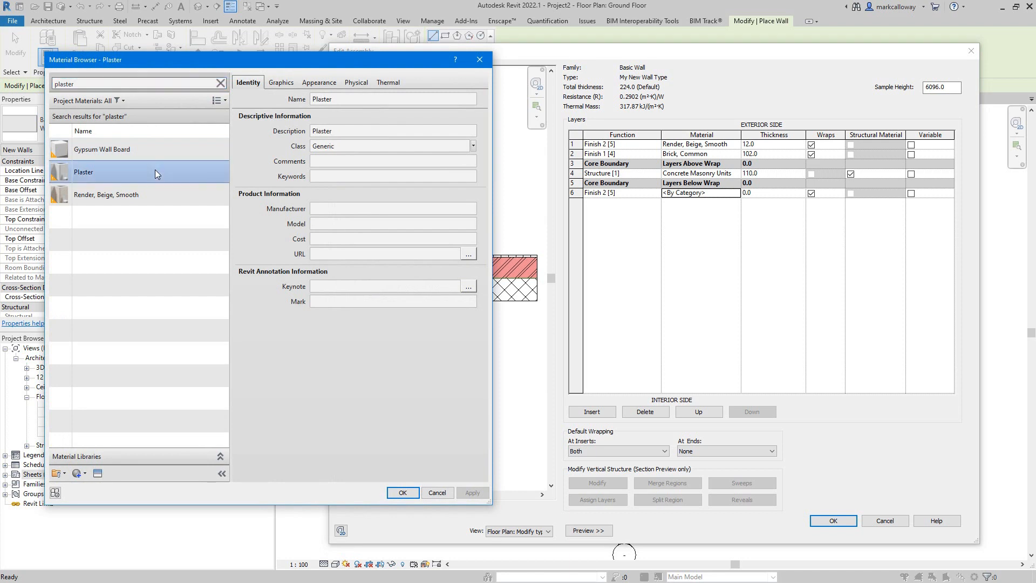
{"action": "left_click", "coordinate": [402, 493]}
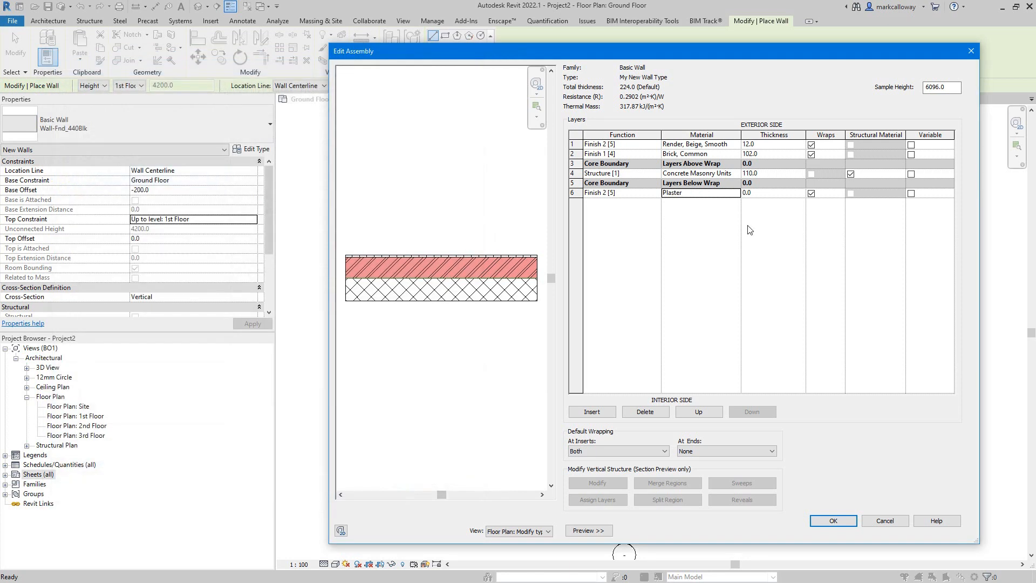
Step: Set the Plaster layer's thickness to 12.5 and accept the layer assembly and wall type properties
{"action": "left_click", "coordinate": [760, 193]}
{"action": "type", "text": "12.5"}
{"action": "left_click", "coordinate": [761, 269]}
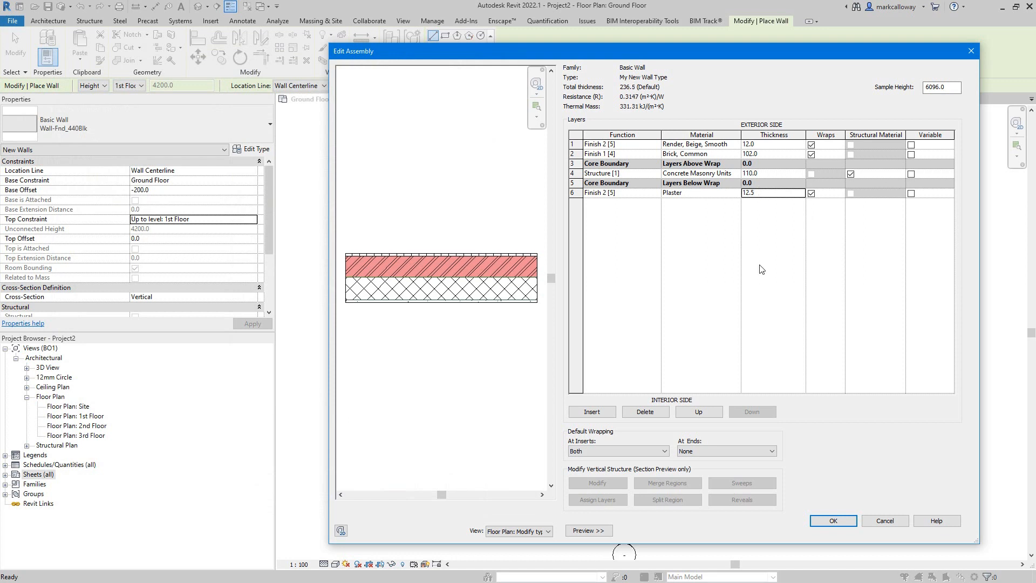
{"action": "left_click", "coordinate": [532, 290]}
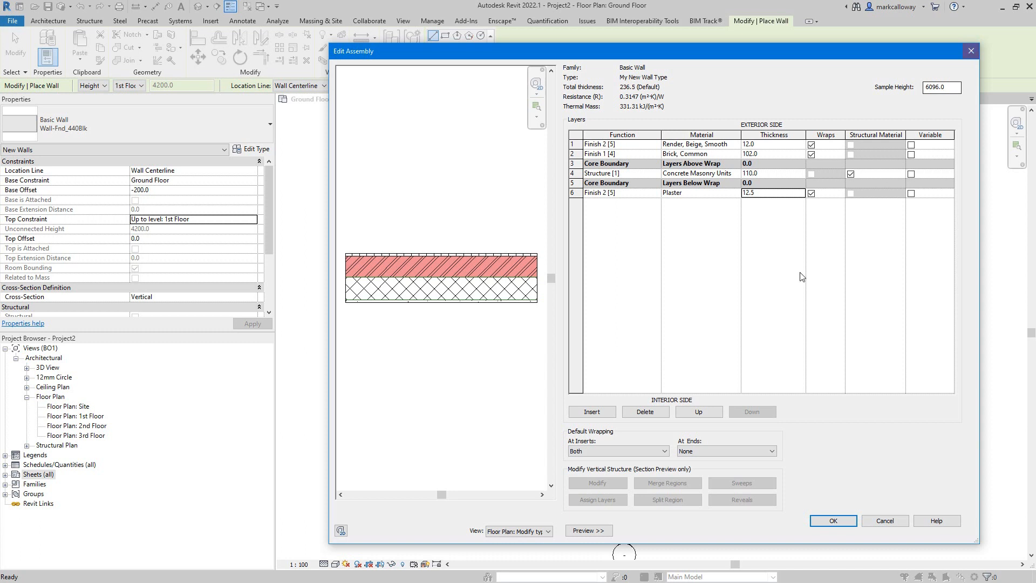
{"action": "left_click", "coordinate": [834, 522]}
{"action": "left_click", "coordinate": [828, 530]}
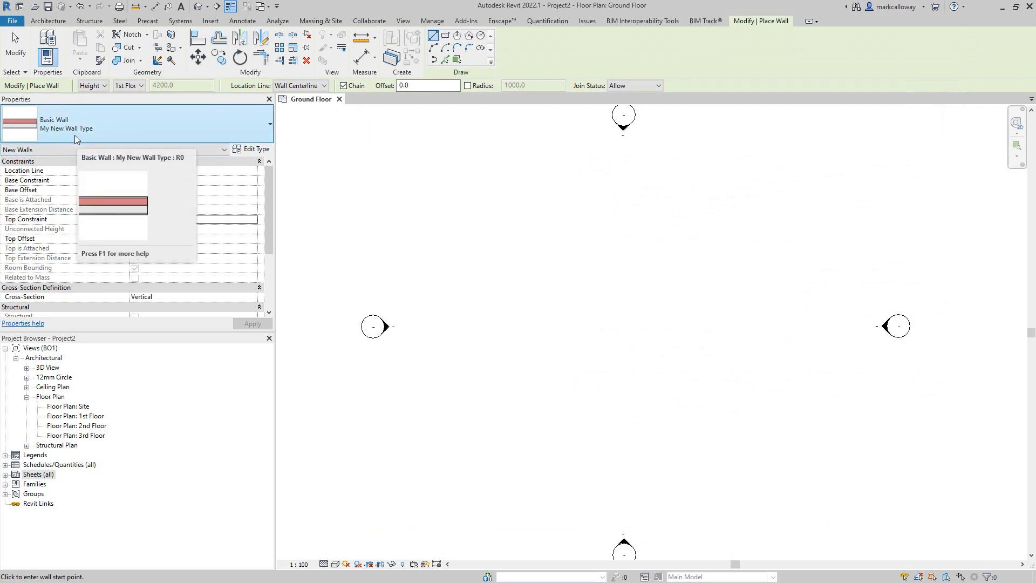
Step: Draw a horizontal wall of My New Wall Type about 11800 mm long across the upper part of the ground floor plan
{"action": "left_click", "coordinate": [477, 222]}
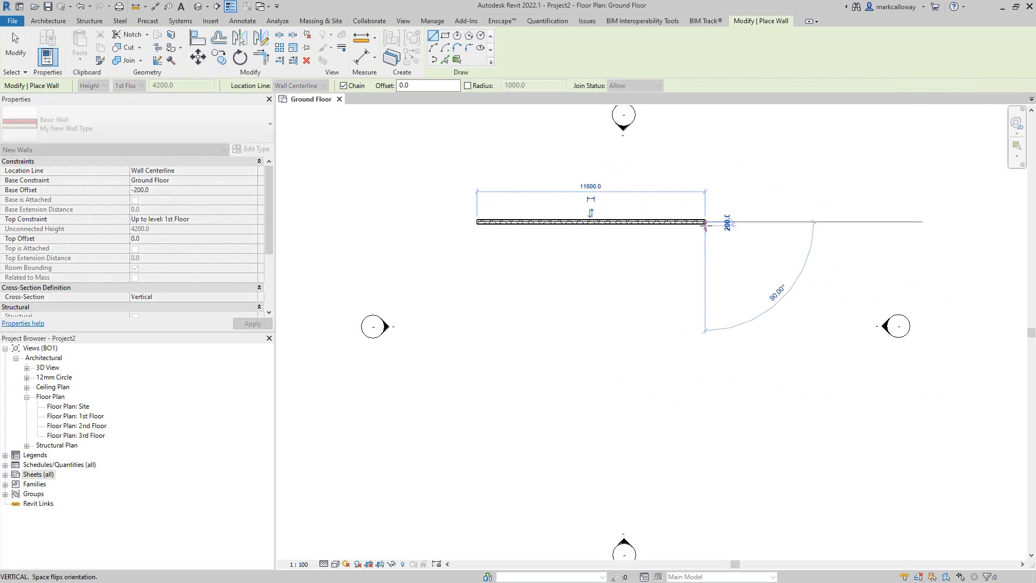
{"action": "left_click", "coordinate": [705, 222]}
{"action": "key", "text": "Escape"}
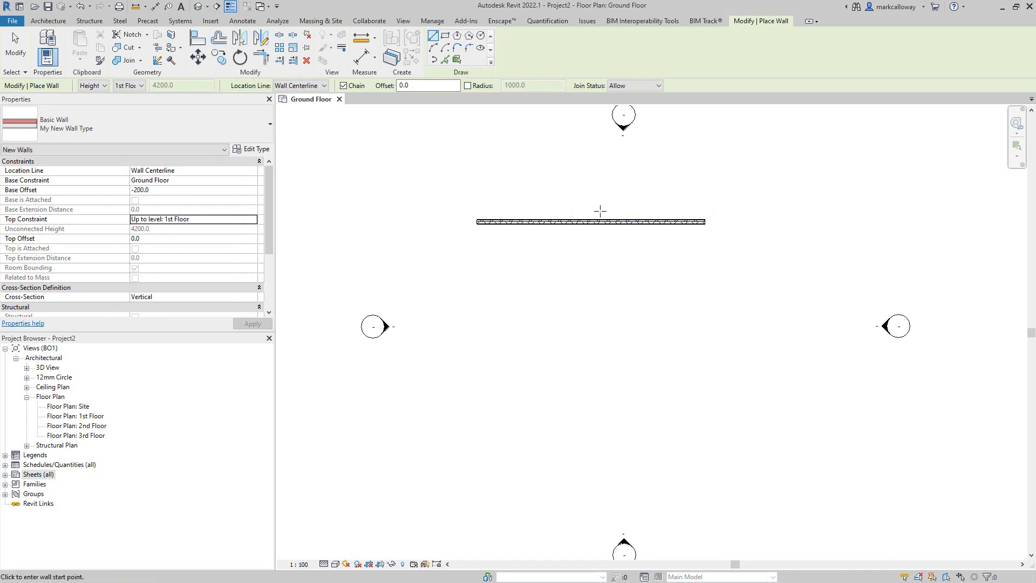
{"action": "scroll", "coordinate": [600, 211], "scroll_direction": "up", "scroll_amount": 5}
{"action": "scroll", "coordinate": [584, 214], "scroll_direction": "up", "scroll_amount": 2}
{"action": "scroll", "coordinate": [584, 214], "scroll_direction": "down", "scroll_amount": 4}
{"action": "scroll", "coordinate": [584, 215], "scroll_direction": "down", "scroll_amount": 2}
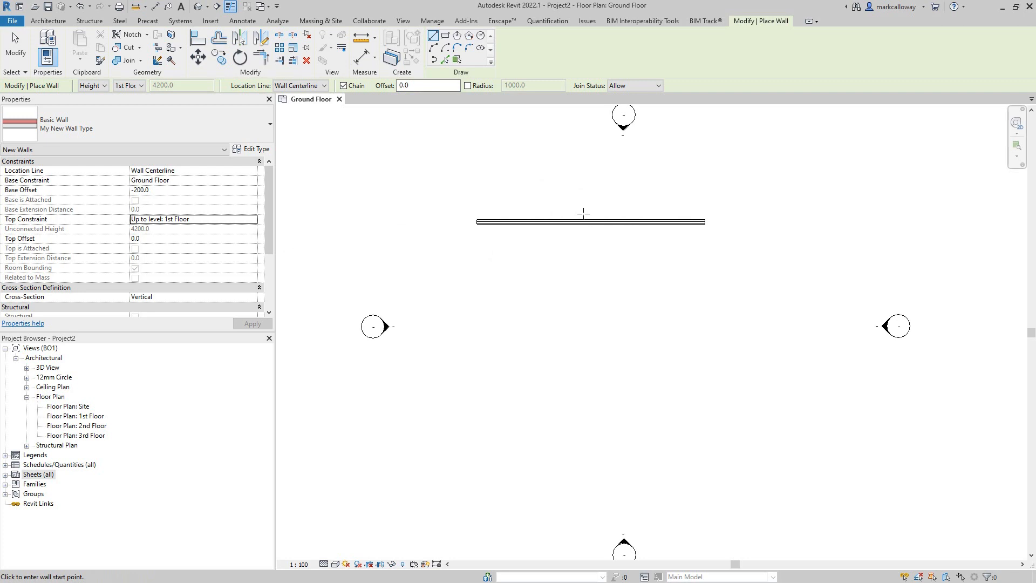
Step: Draw three more walls to close the rectangle, with side walls about 9200 mm and a lower wall about 11800 mm long
{"action": "left_click", "coordinate": [705, 221]}
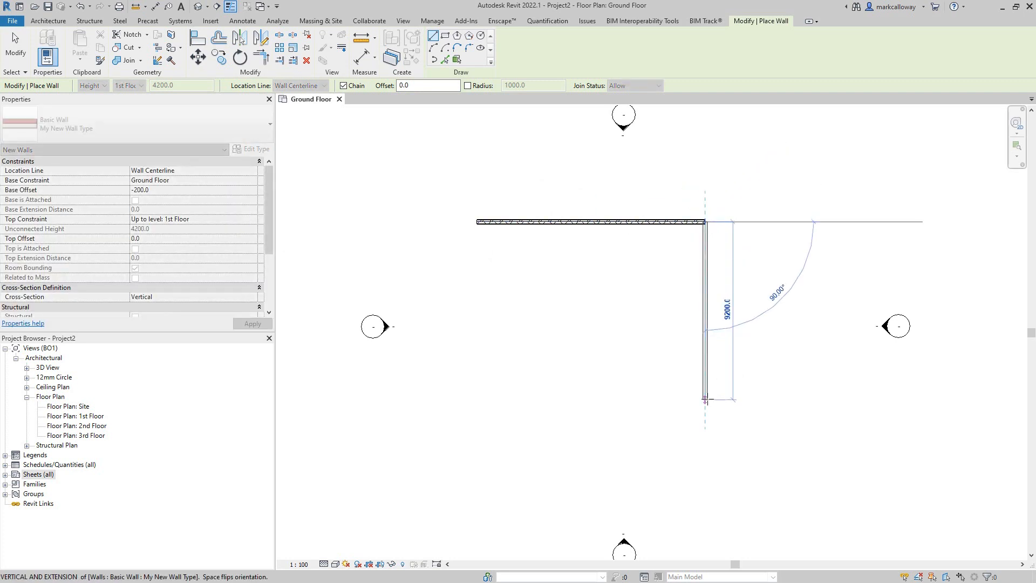
{"action": "left_click", "coordinate": [705, 400]}
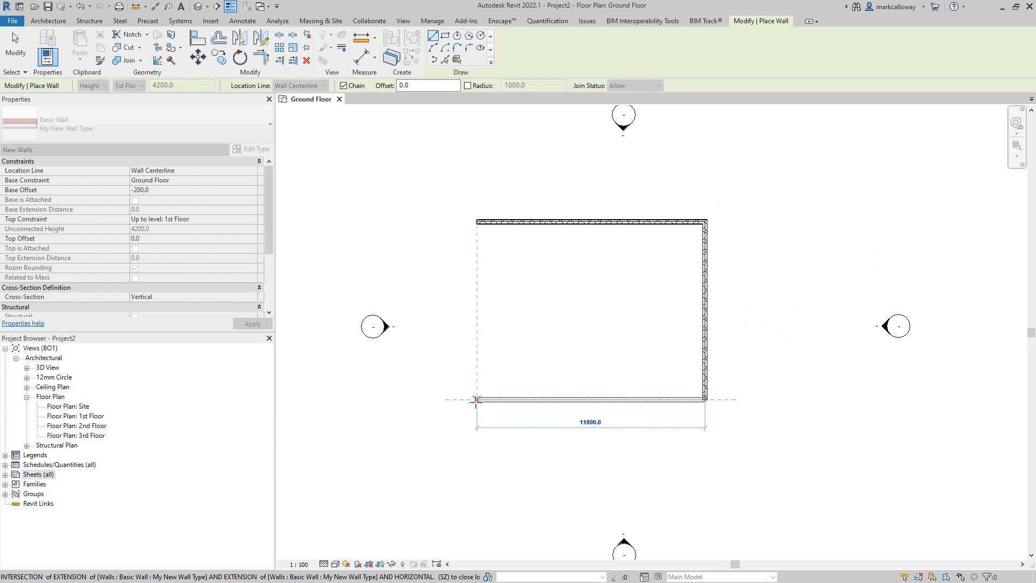
{"action": "left_click", "coordinate": [475, 400]}
{"action": "left_click", "coordinate": [477, 221]}
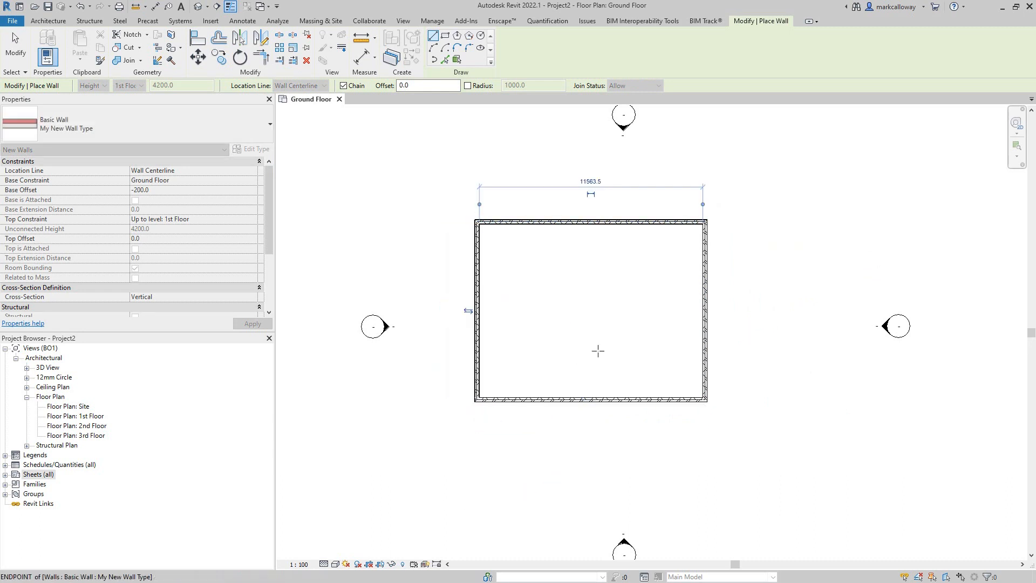
{"action": "key", "text": "Escape"}
{"action": "key", "text": "Escape"}
Step: Flip the orientation of the rectangle's lower wall to swap its exterior and interior sides, then deselect it
{"action": "left_click", "coordinate": [606, 401]}
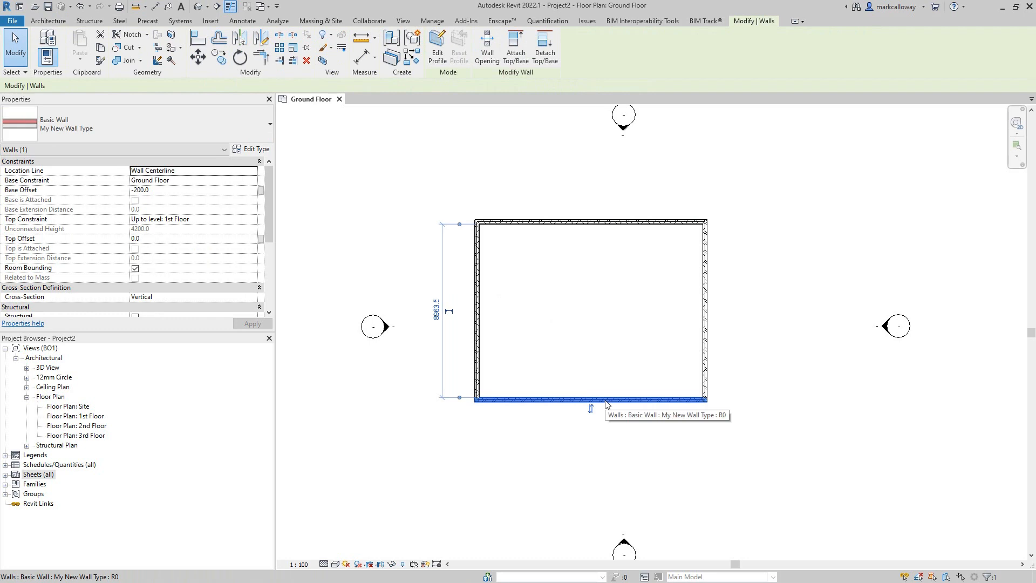
{"action": "scroll", "coordinate": [604, 402], "scroll_direction": "up", "scroll_amount": 2}
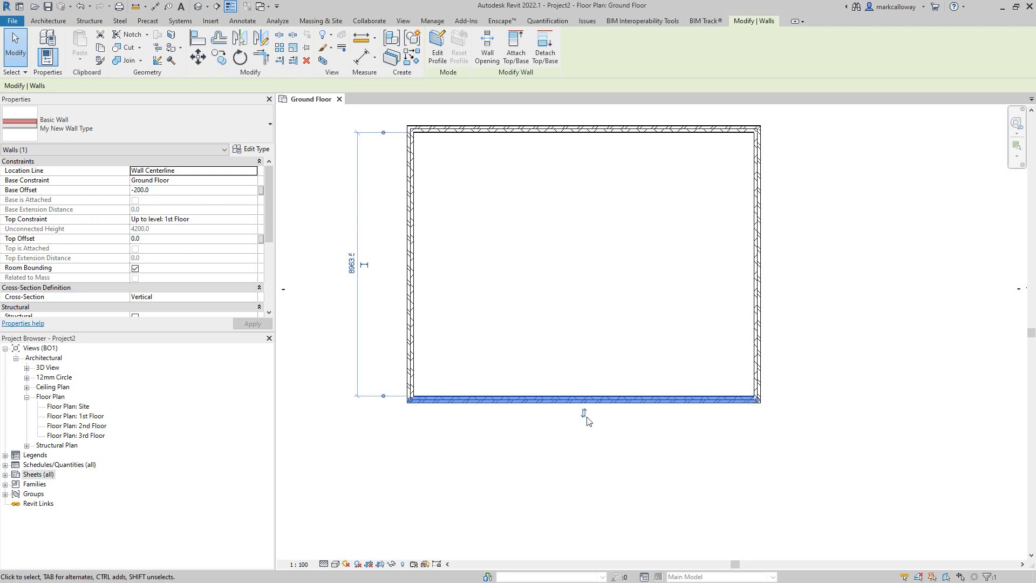
{"action": "key", "text": "space"}
{"action": "left_click", "coordinate": [527, 469]}
{"action": "scroll", "coordinate": [625, 450], "scroll_direction": "down", "scroll_amount": 3}
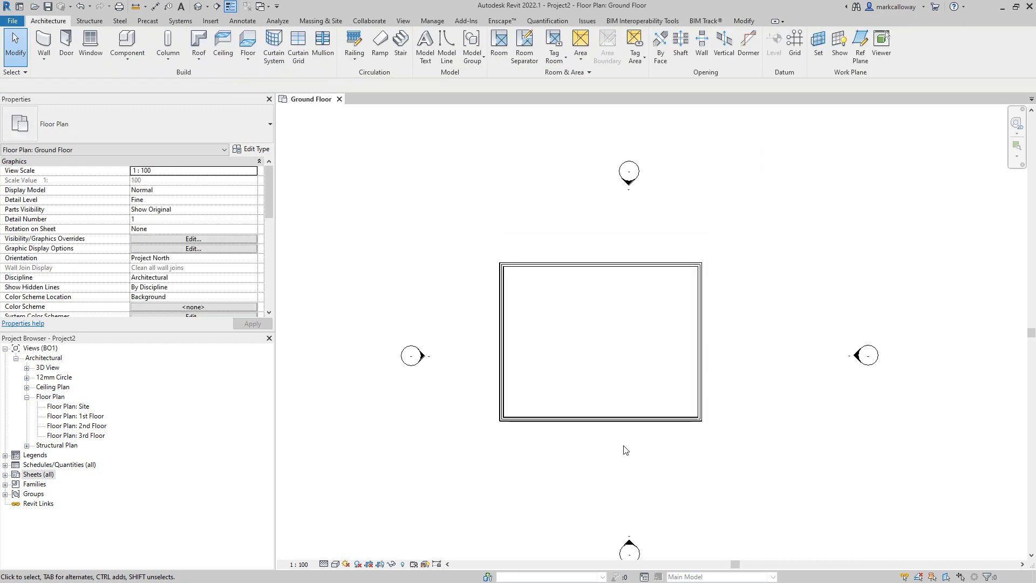